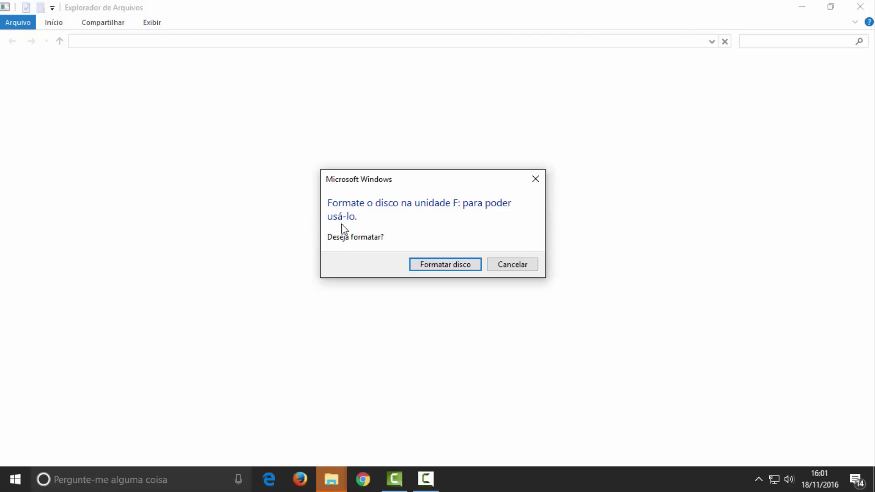
Agree to format drive F:, check its capacity options, and enter AG as the volume label.
left_click(445, 265)
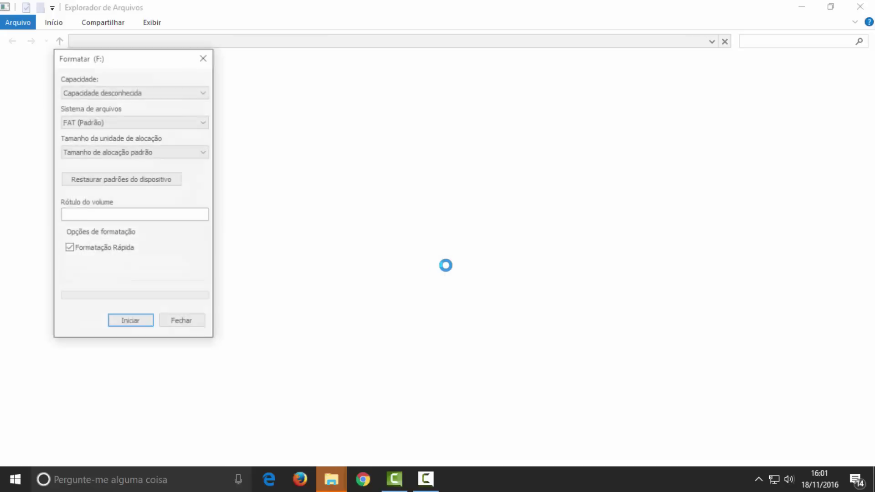
left_click_drag(97, 62, 420, 109)
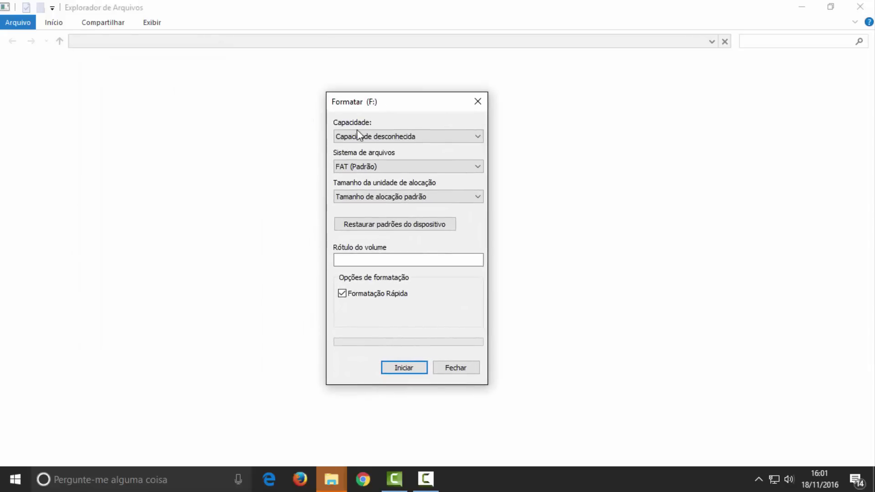
left_click(397, 141)
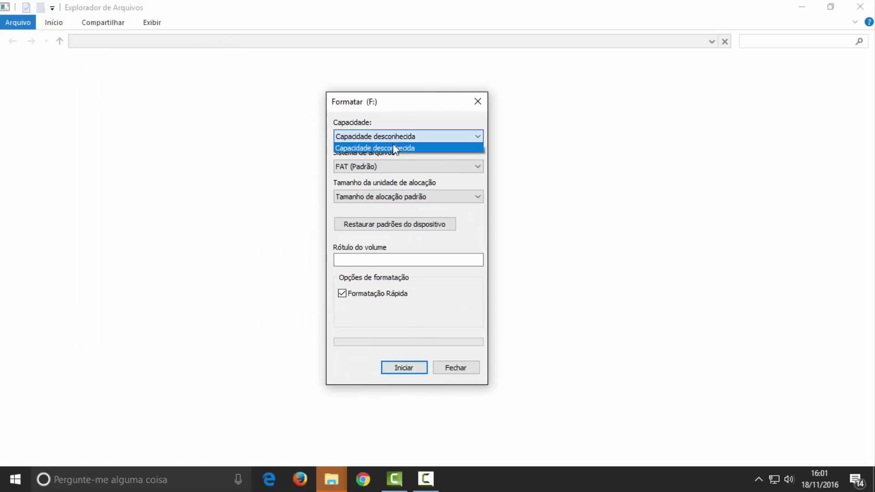
left_click(370, 139)
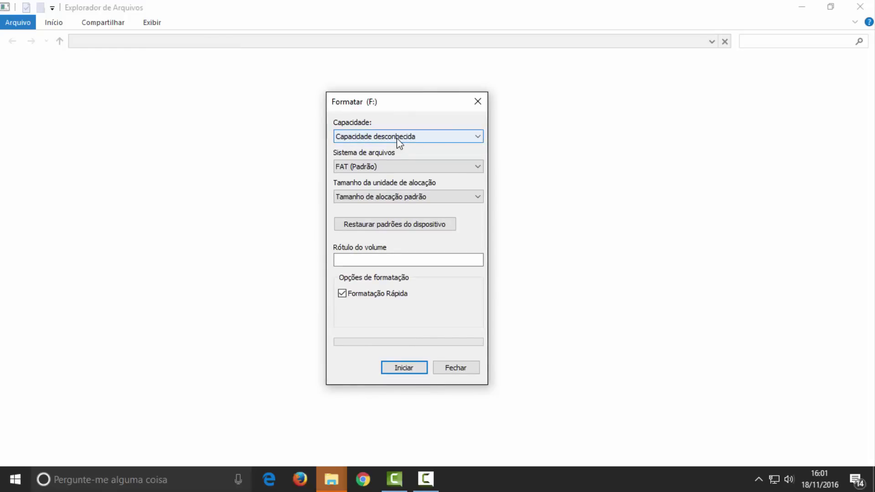
left_click(421, 260)
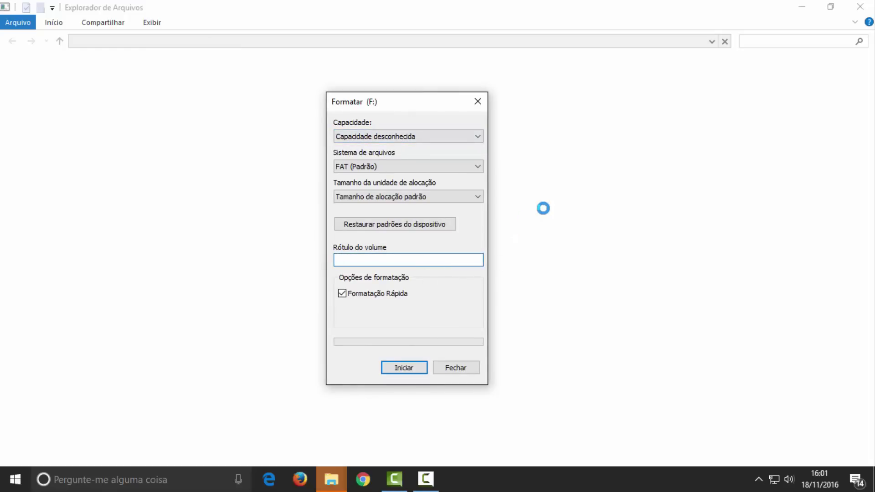
type("AG")
Try to quick-format drive F: with the FAT file system, accepting the data erasure, and close the format dialog.
left_click(405, 368)
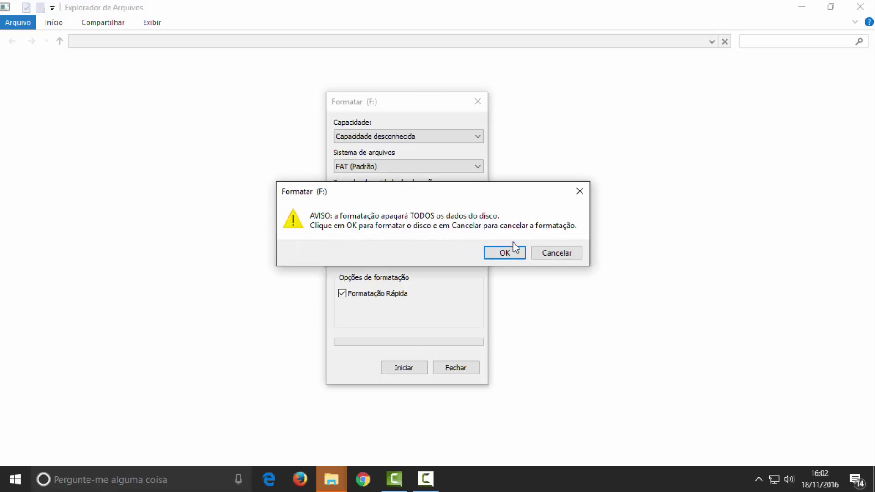
left_click(505, 254)
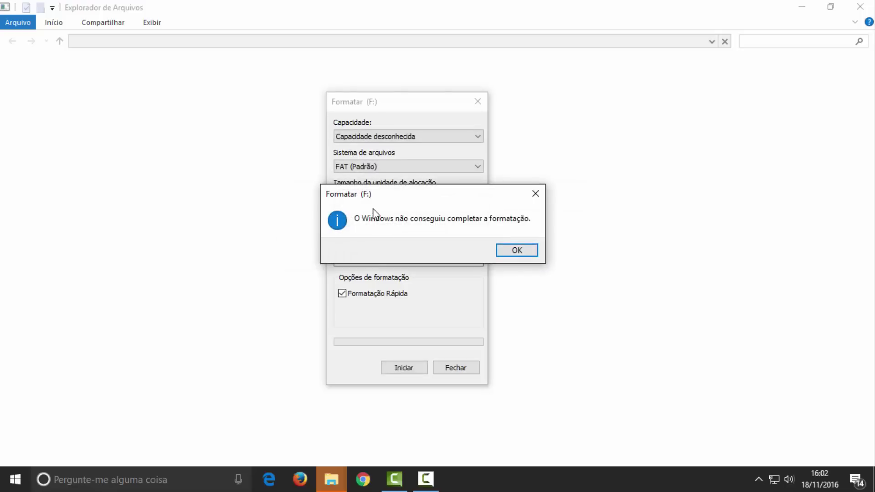
left_click(516, 251)
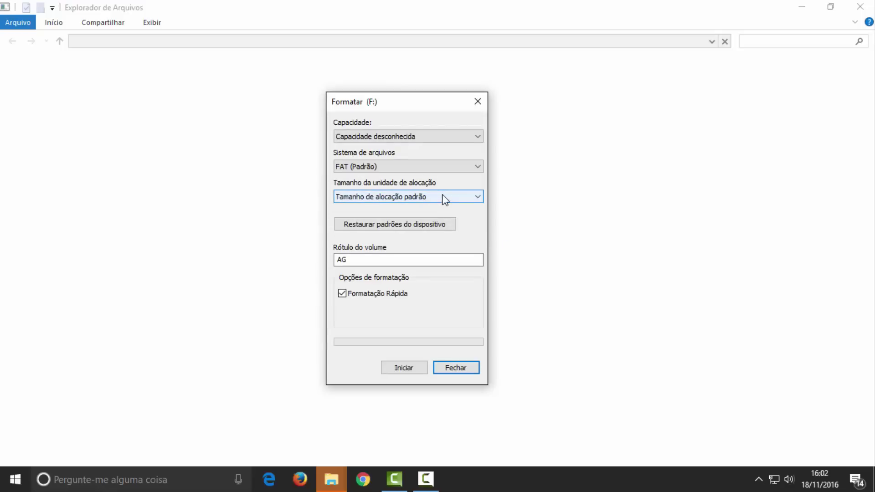
left_click(456, 367)
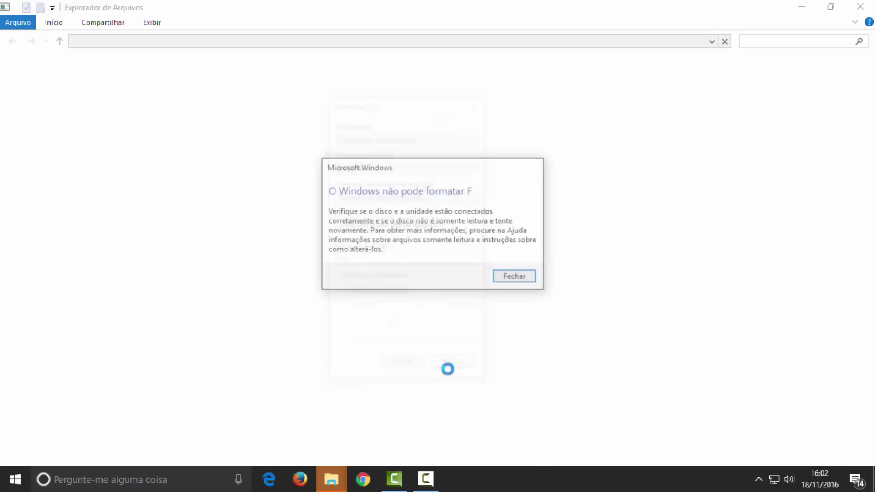
left_click(514, 278)
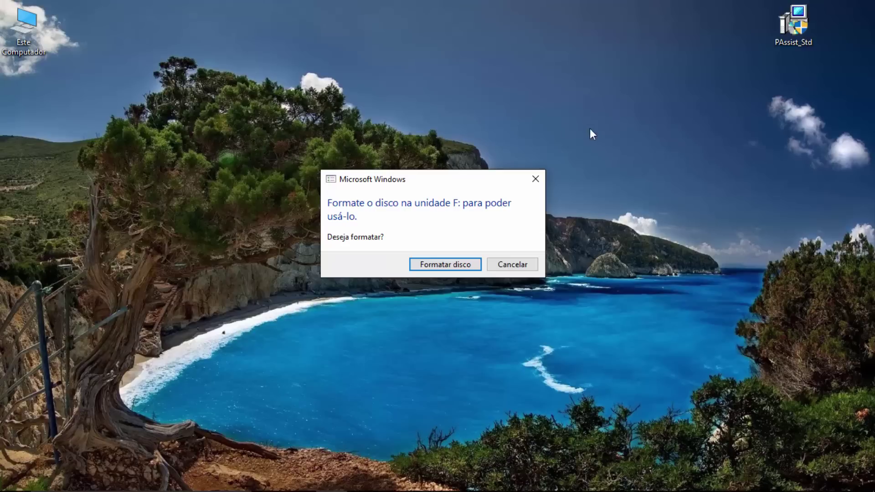
Decline the offer to format drive F: and open the Painel de Controle directly from the desktop.
left_click(511, 264)
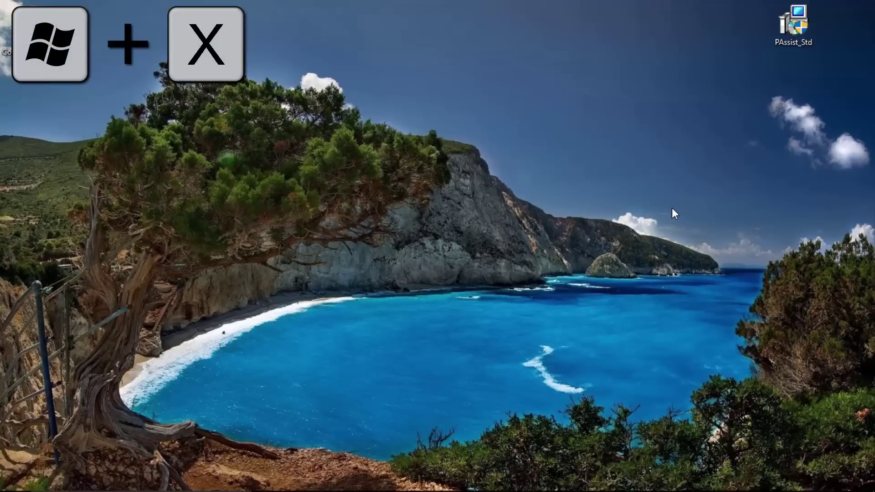
key("super+x")
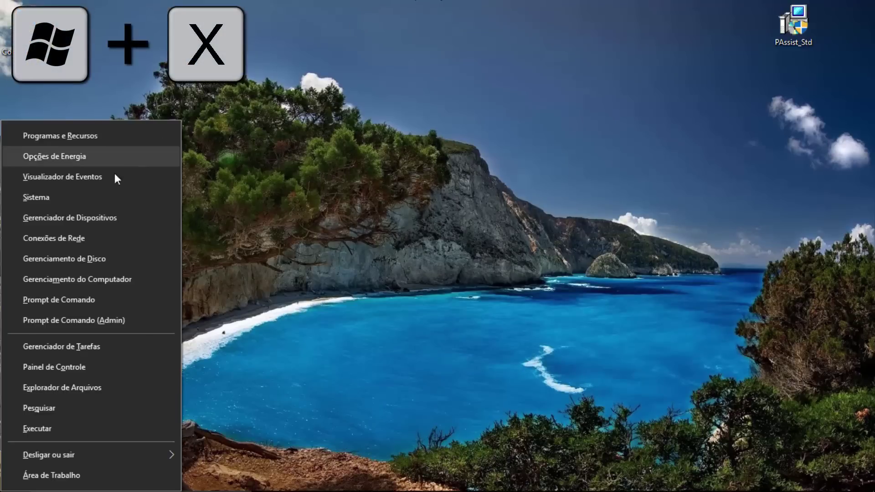
left_click(40, 367)
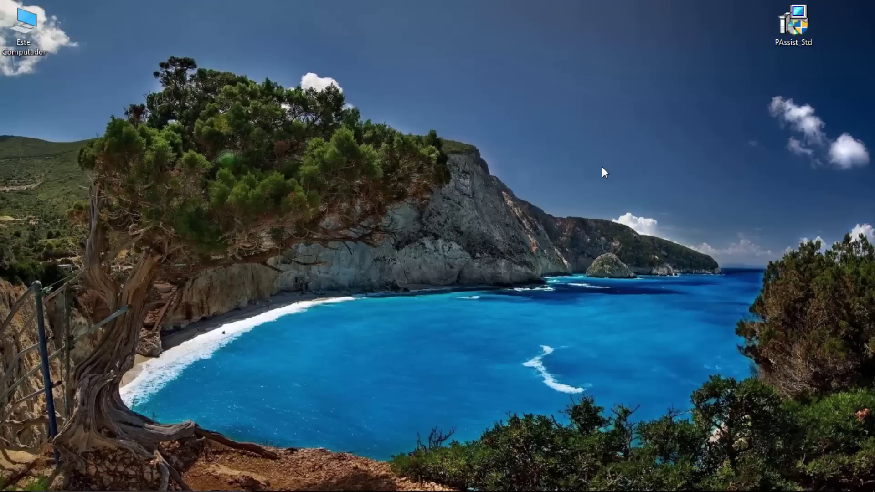
Go to the Painel de Controle from the Este Computador window.
double_click(21, 24)
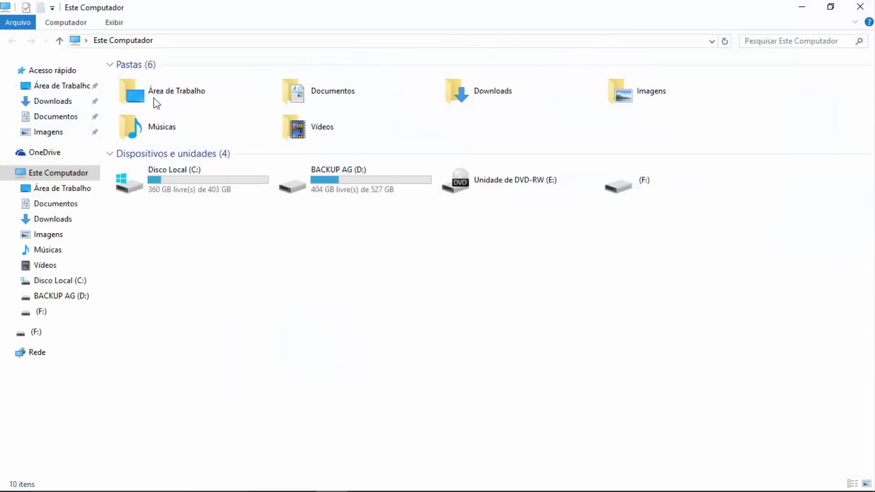
left_click(162, 41)
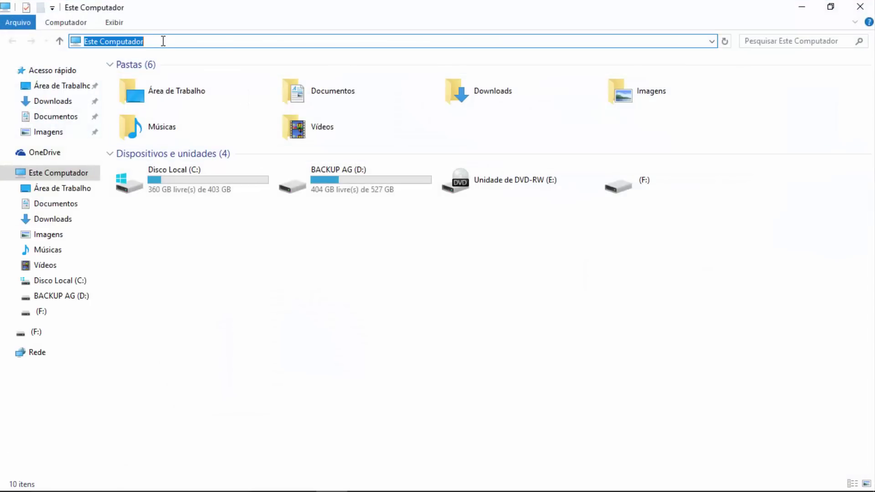
type("pai")
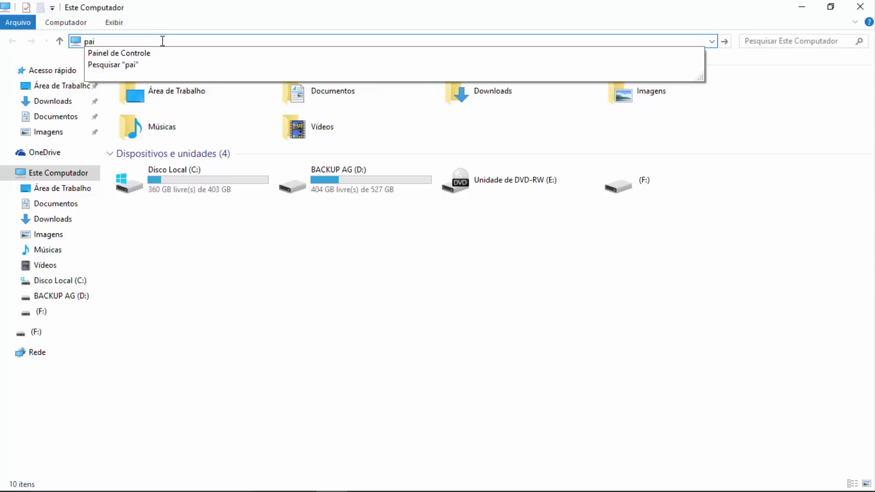
left_click(130, 53)
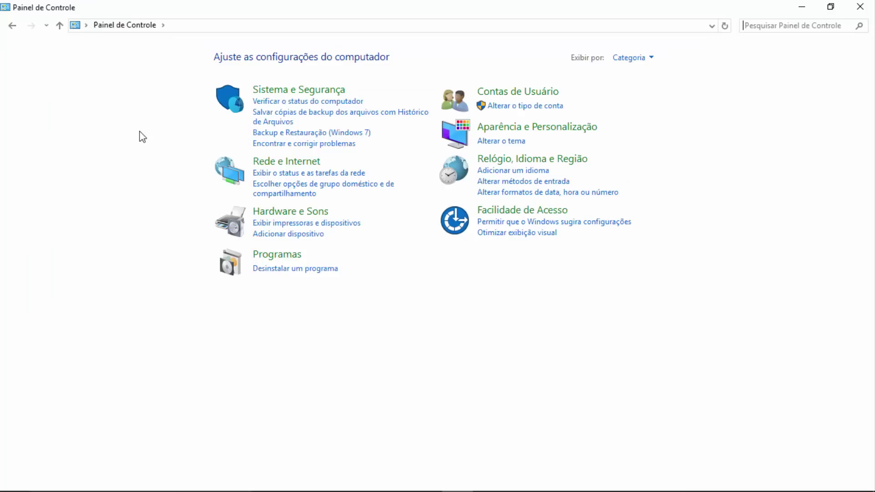
Open Ferramentas Administrativas from Sistema e Segurança and maximize its window.
left_click(298, 91)
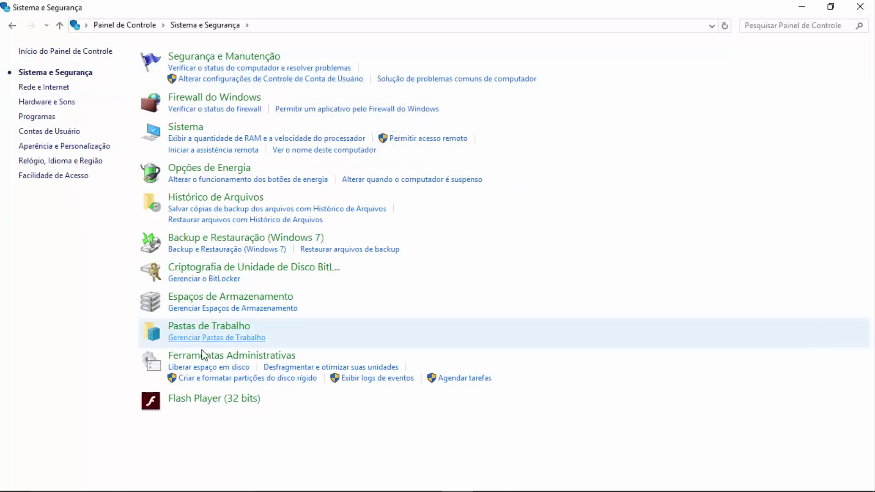
left_click(202, 356)
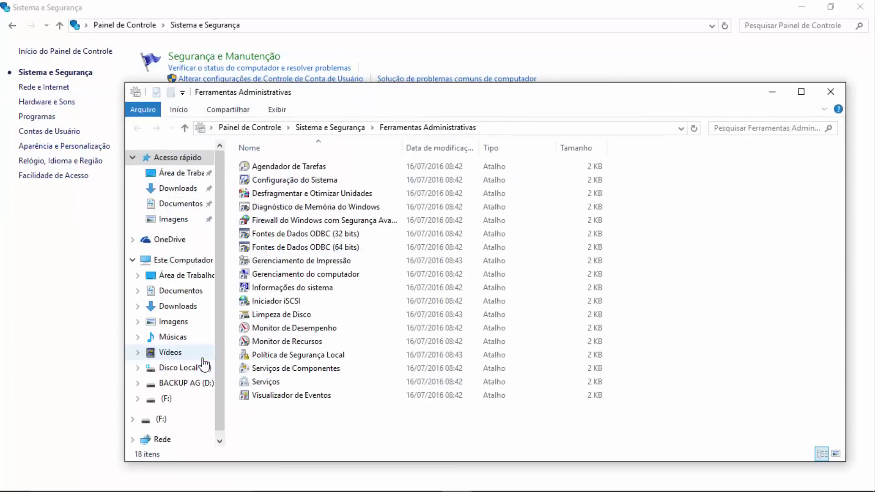
left_click(801, 91)
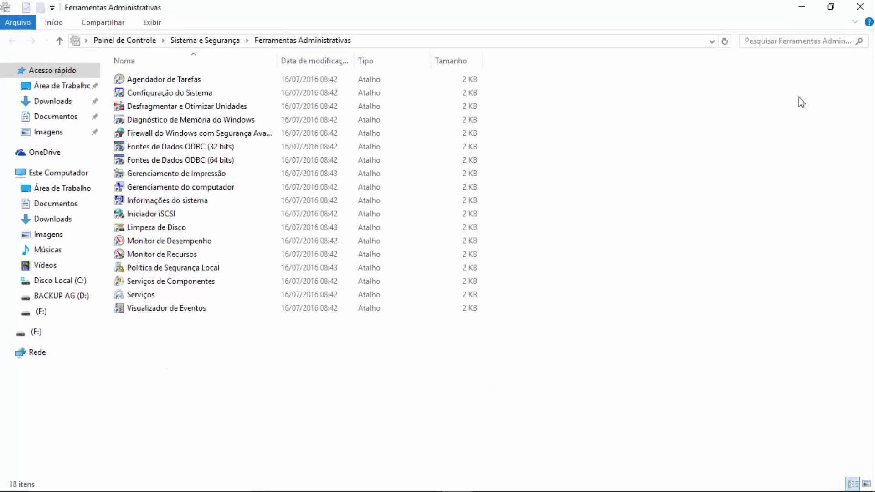
Set the open windows aside and try to open drive F: from Este Computador, declining to format it.
left_click(802, 9)
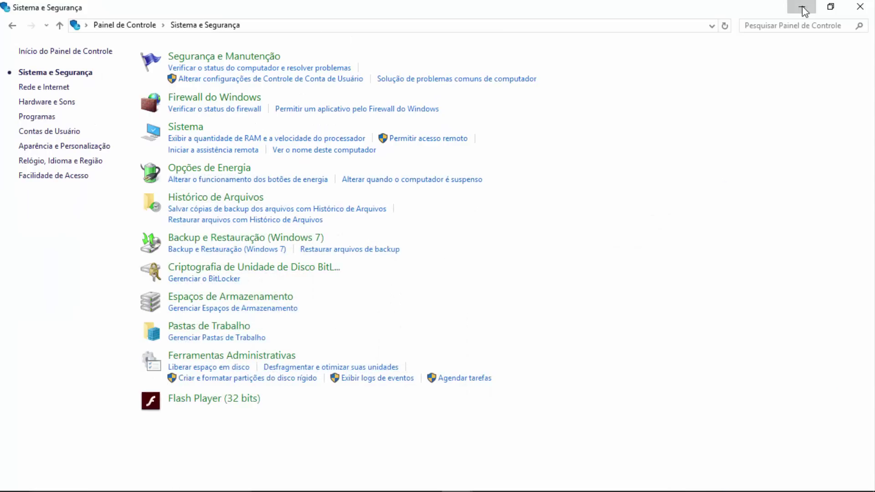
left_click(800, 9)
double_click(20, 23)
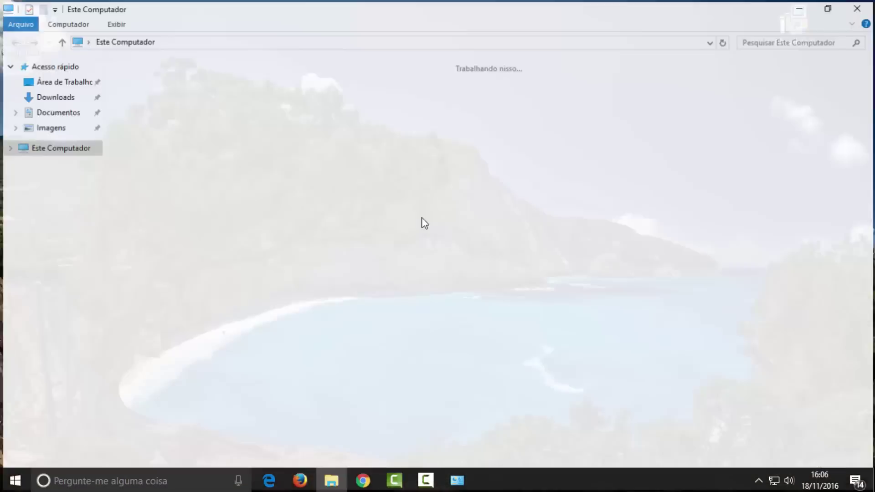
left_click(637, 189)
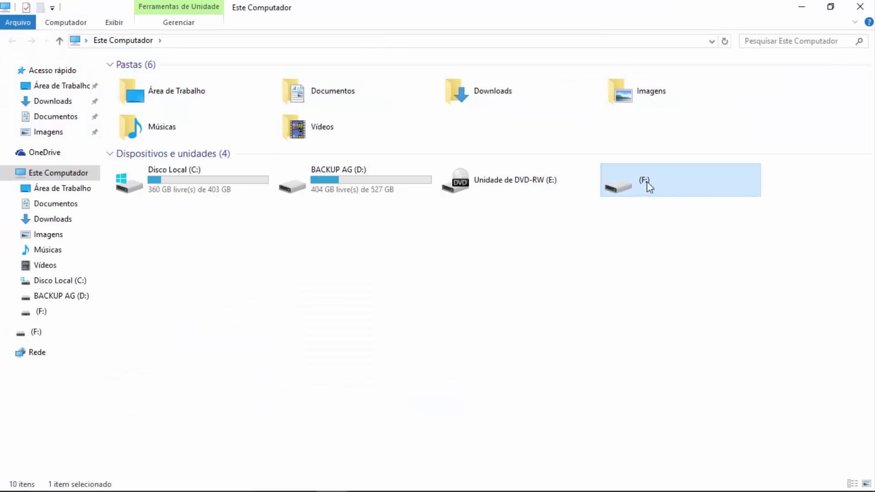
double_click(629, 179)
left_click(524, 264)
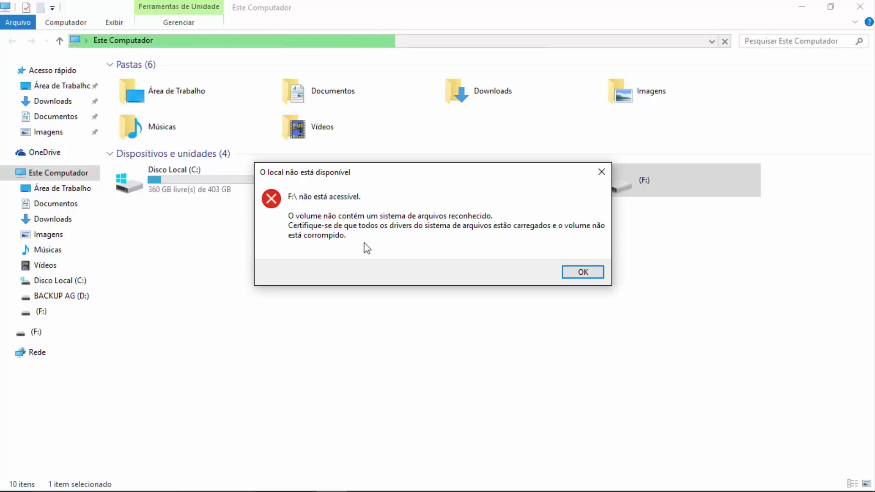
left_click(579, 272)
left_click(559, 272)
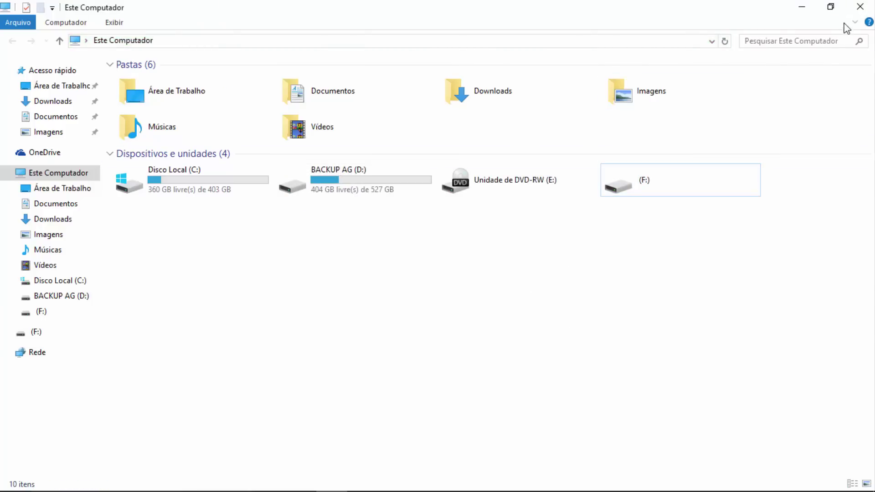
left_click(860, 7)
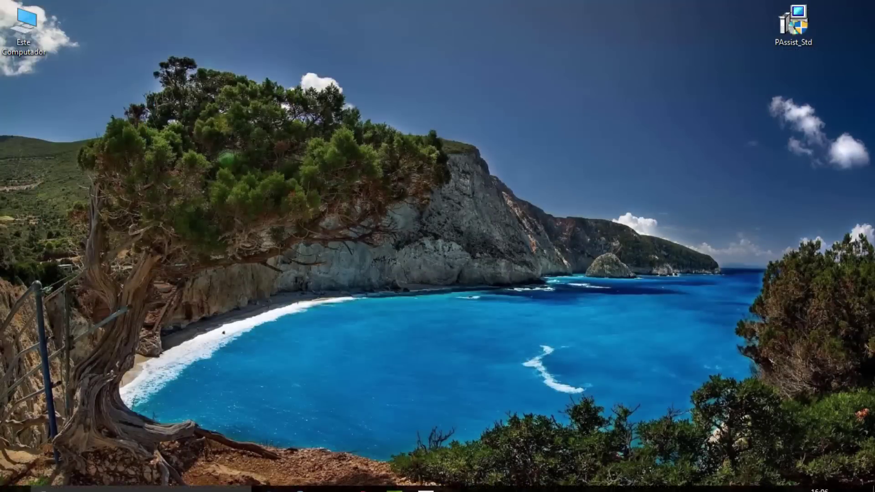
Open Gerenciamento do computador from Ferramentas Administrativas in a maximized window and show Gerenciamento de disco.
mouse_move(456, 479)
left_click(515, 427)
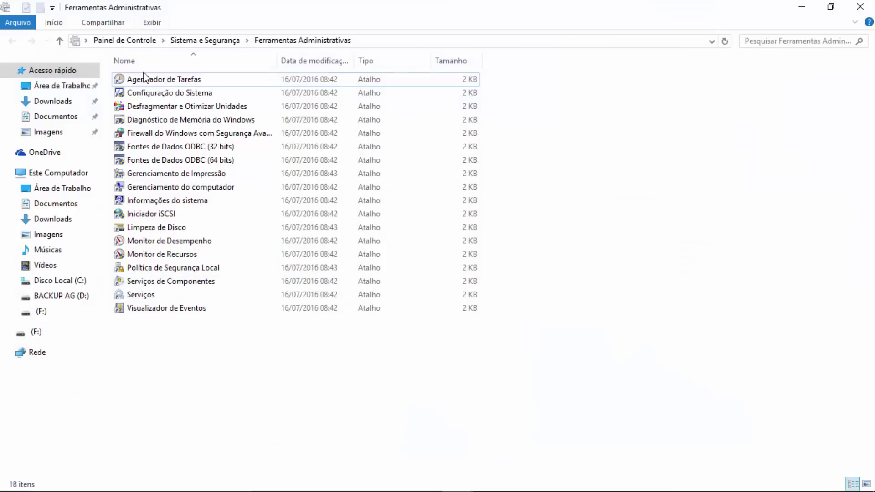
left_click(215, 189)
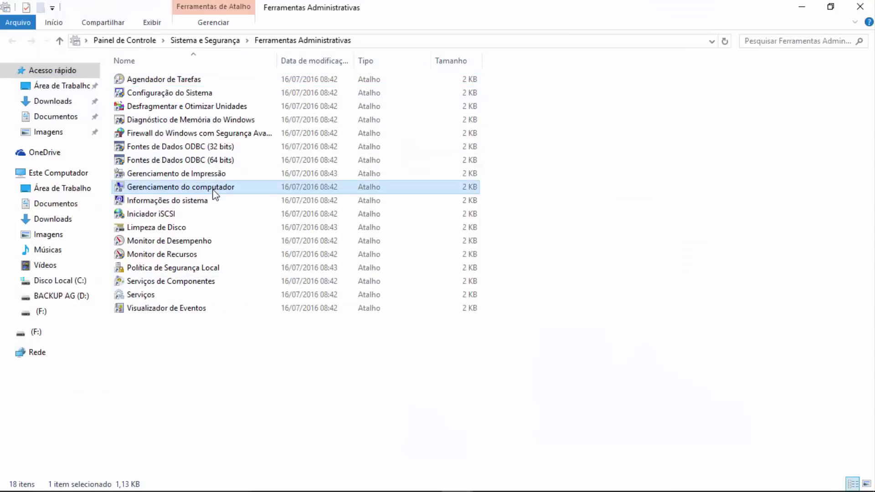
double_click(215, 188)
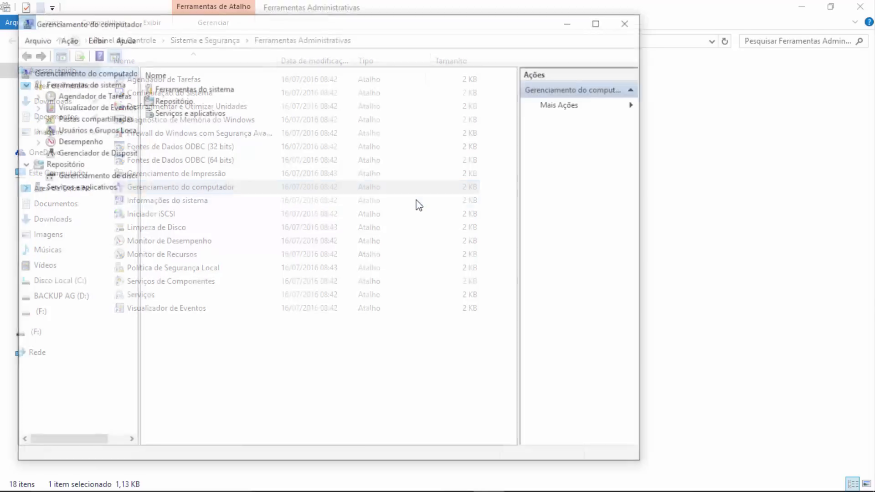
left_click(600, 20)
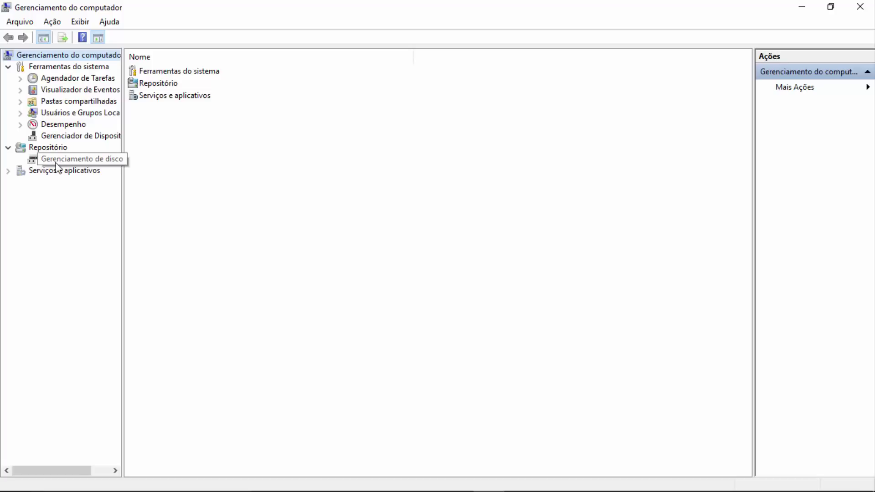
left_click(89, 160)
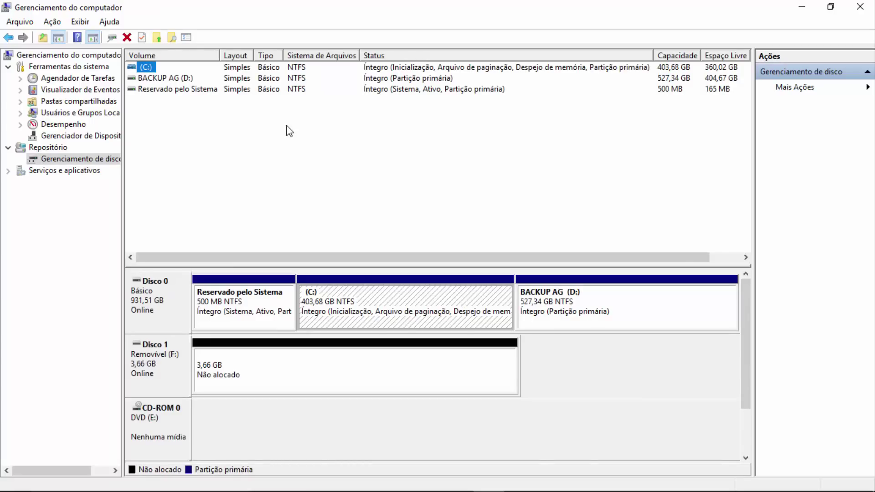
Start a new simple volume on Disco 1's unallocated space, keeping the size of 3744 MB.
left_click(368, 310)
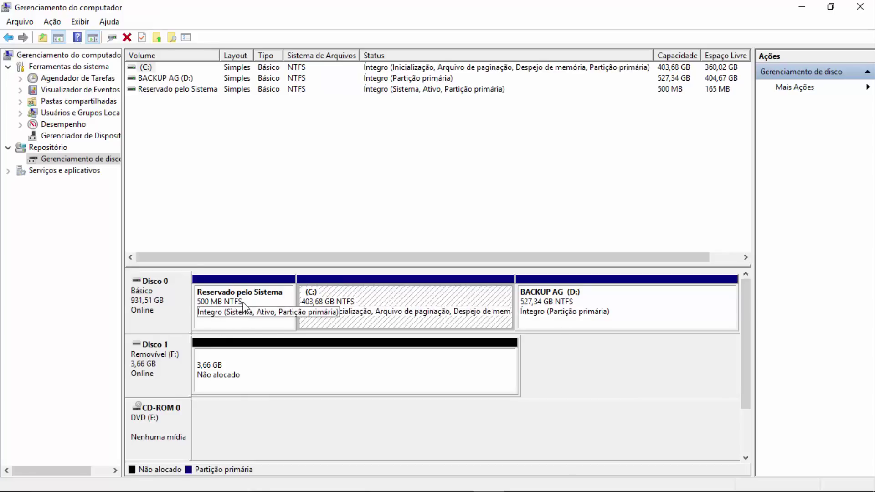
left_click(245, 375)
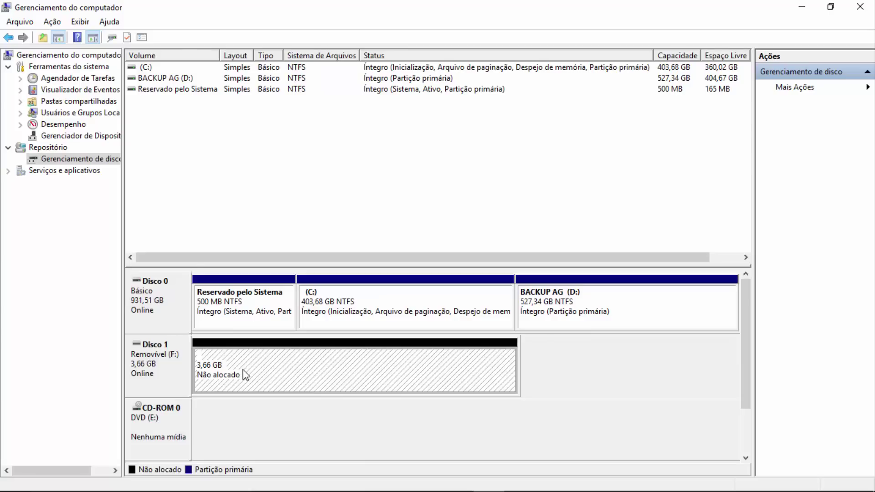
right_click(246, 375)
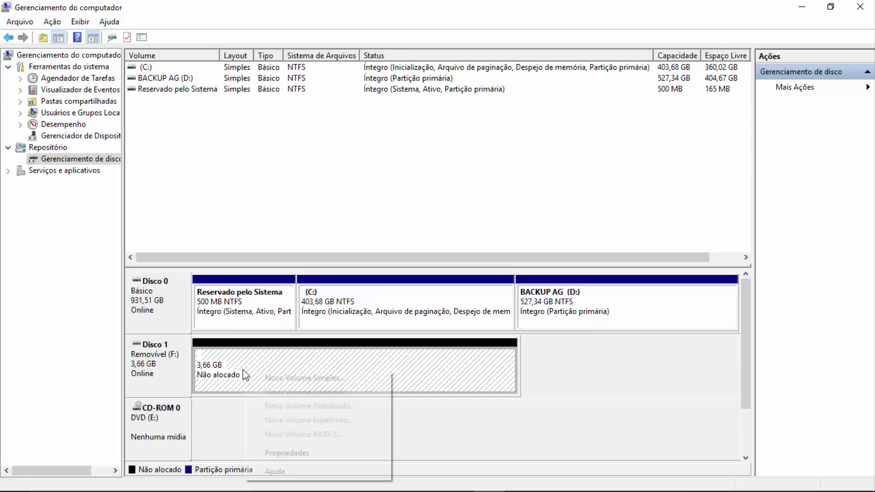
left_click(327, 383)
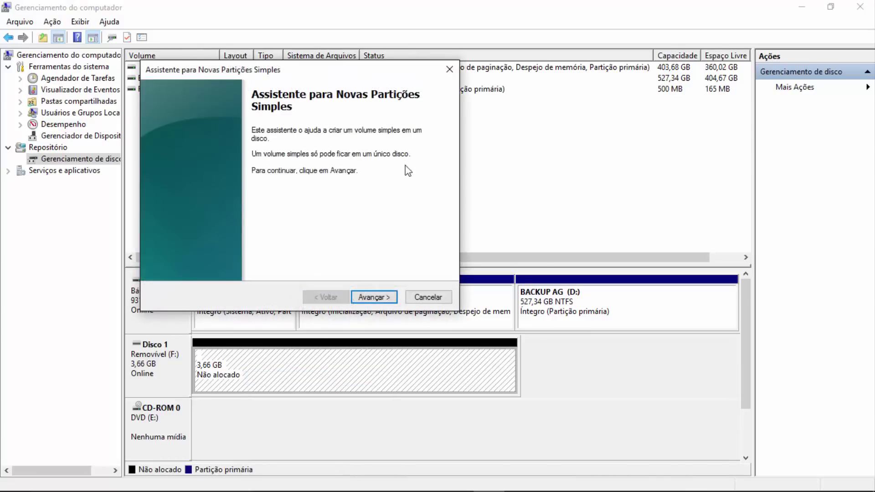
left_click(378, 298)
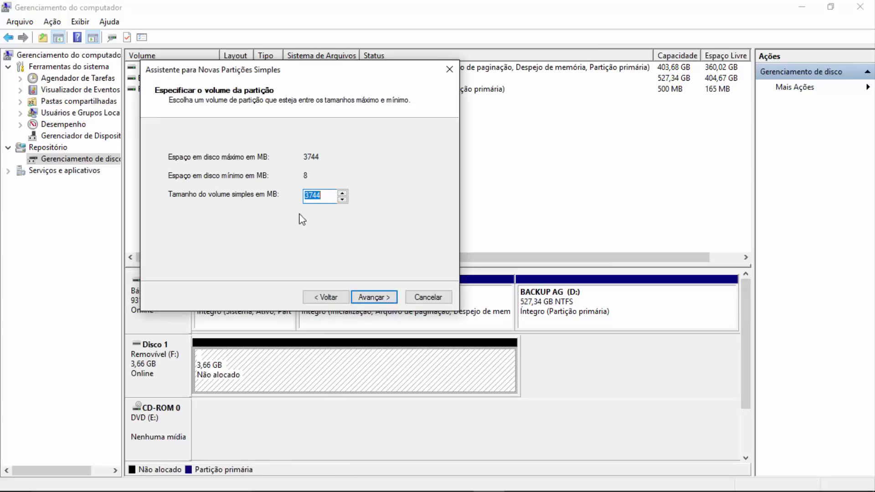
left_click(372, 298)
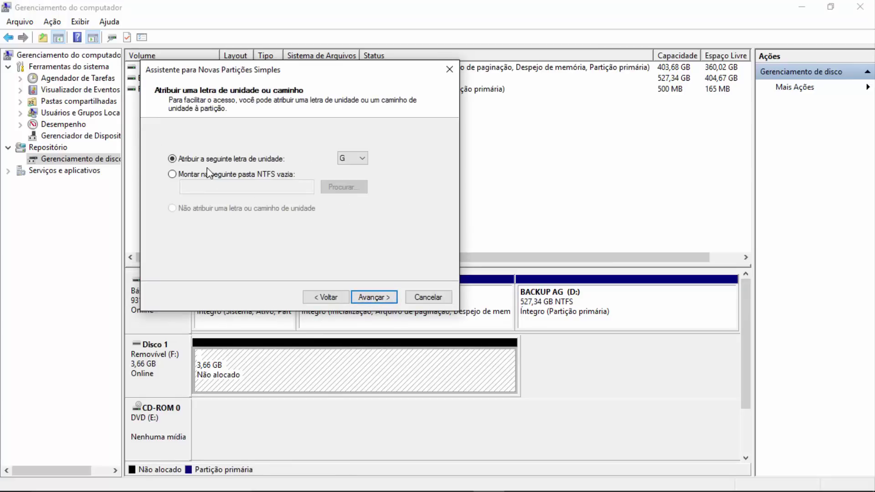
Assign drive letter L to the new simple volume and continue to its format settings.
left_click(354, 158)
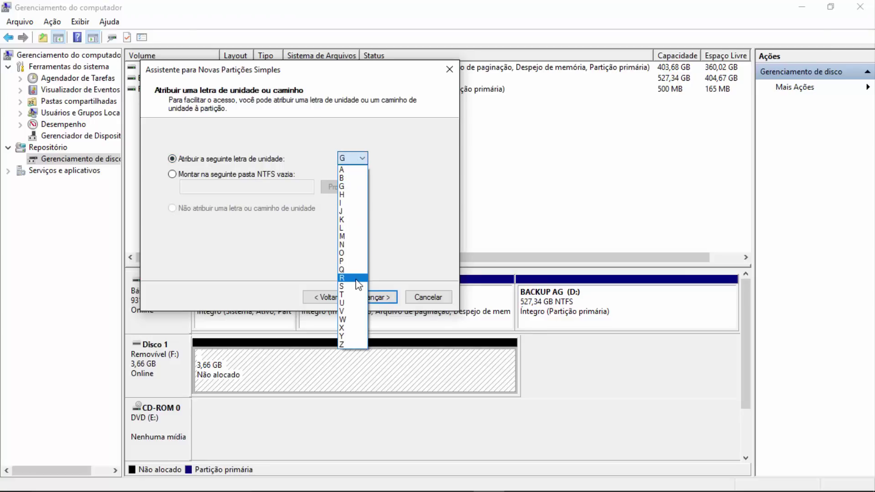
left_click(350, 228)
left_click(374, 296)
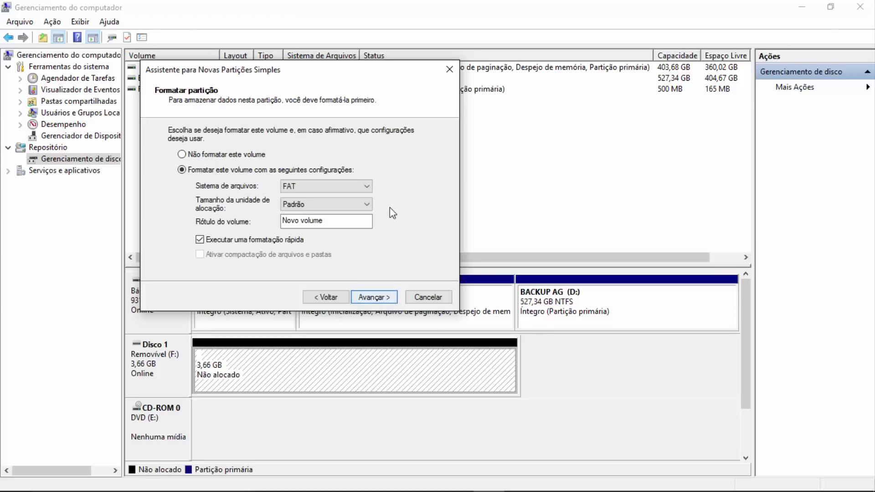
Set the new volume to a FAT32 quick format with the label AG and complete the partition wizard.
left_click(305, 187)
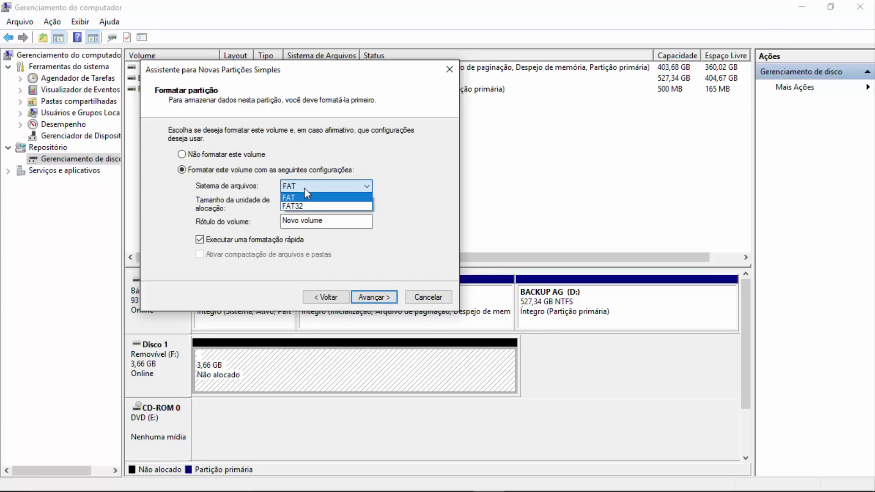
left_click(293, 208)
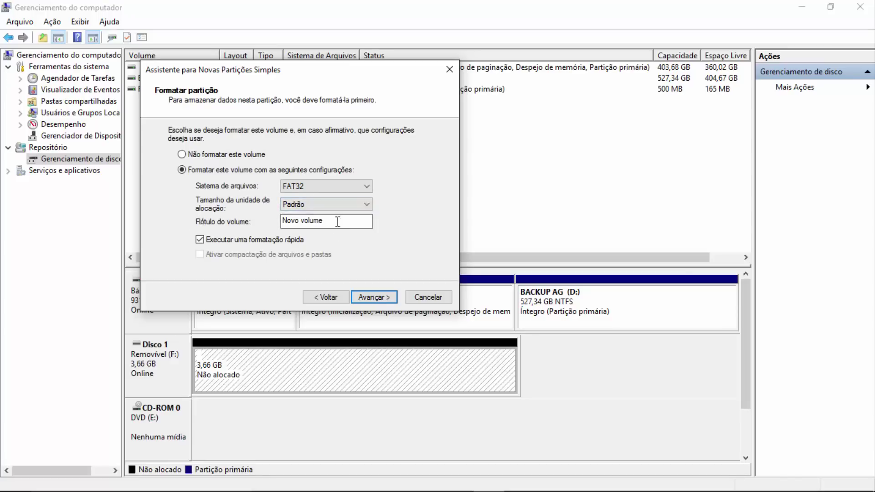
left_click_drag(336, 221, 282, 222)
key("BackSpace")
type("AG")
left_click(374, 298)
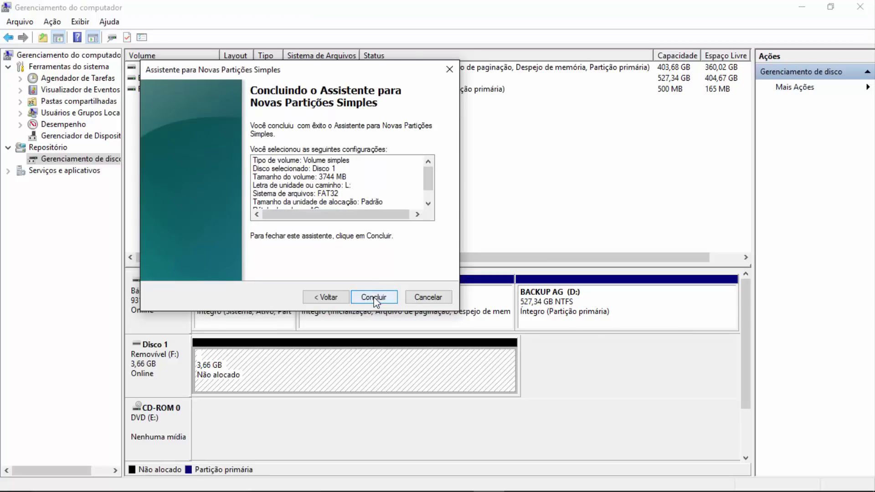
left_click(373, 298)
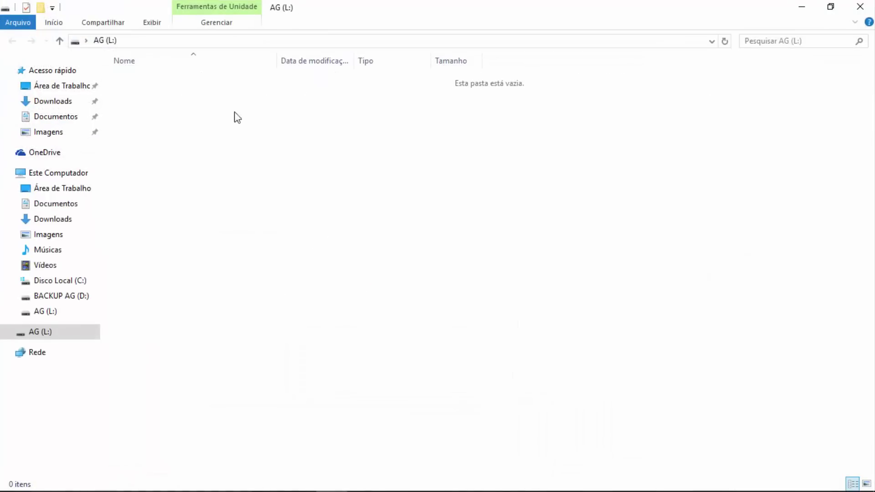
Close Gerenciamento do computador and check that drive AG (L:) opens from Este Computador.
left_click(860, 7)
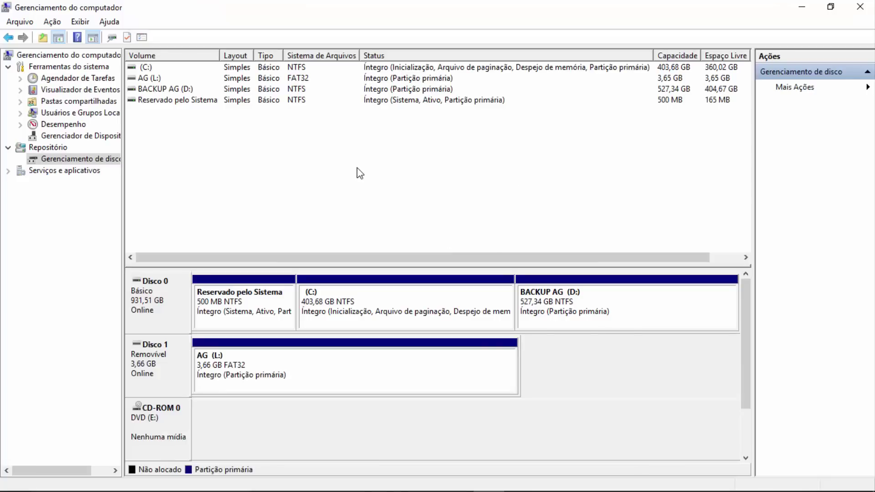
left_click(861, 9)
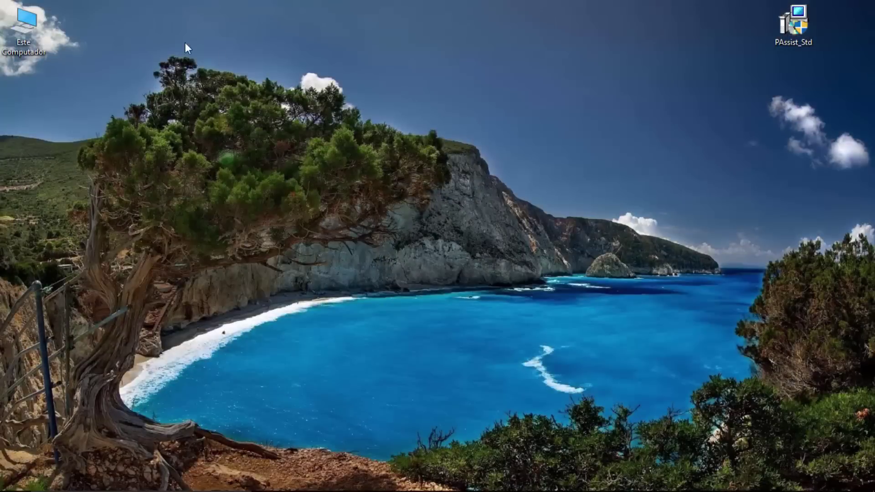
double_click(26, 23)
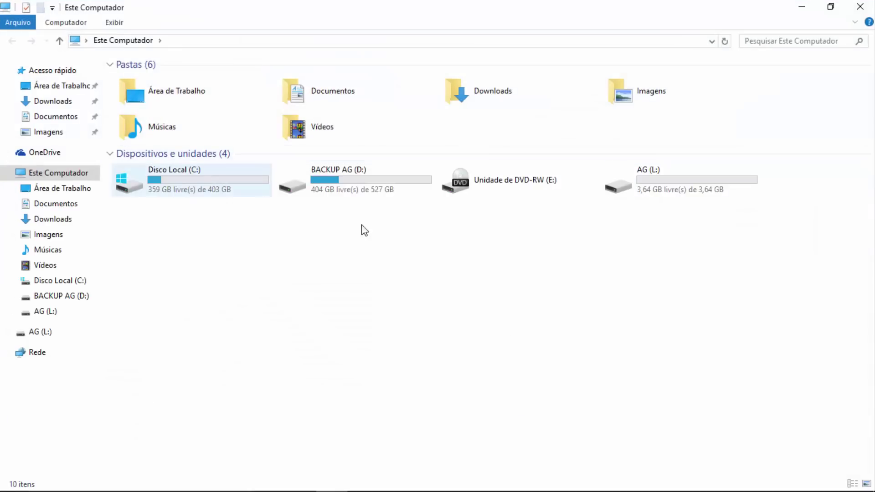
double_click(673, 182)
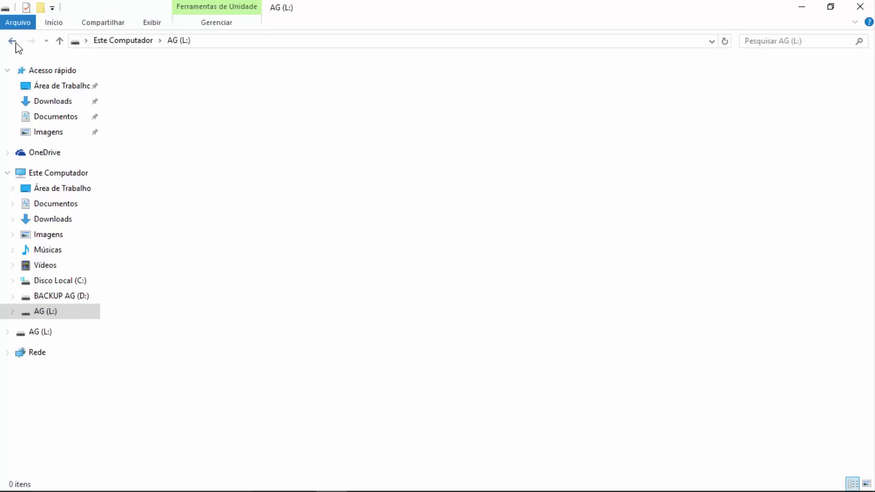
left_click(12, 41)
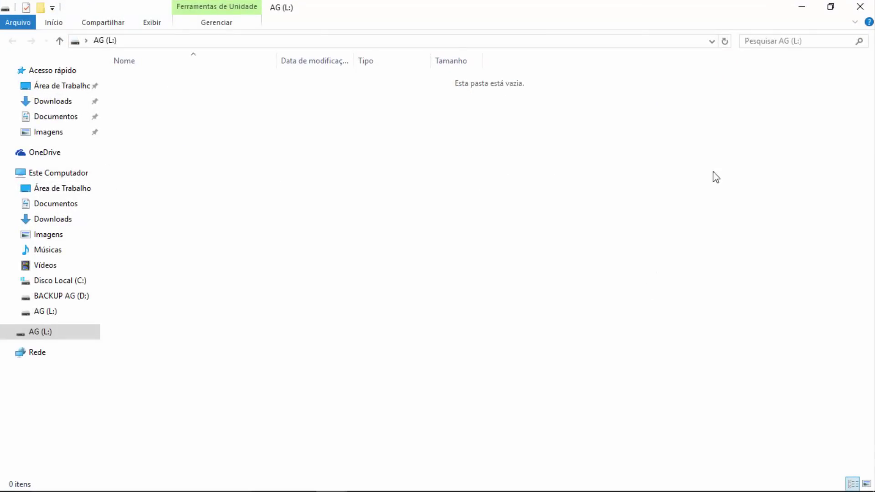
left_click(860, 6)
Copy the Windows-8-Wallpaper-19 and Windows_10_3840_x_2160 image files from the desktop.
left_click_drag(689, 59, 660, 137)
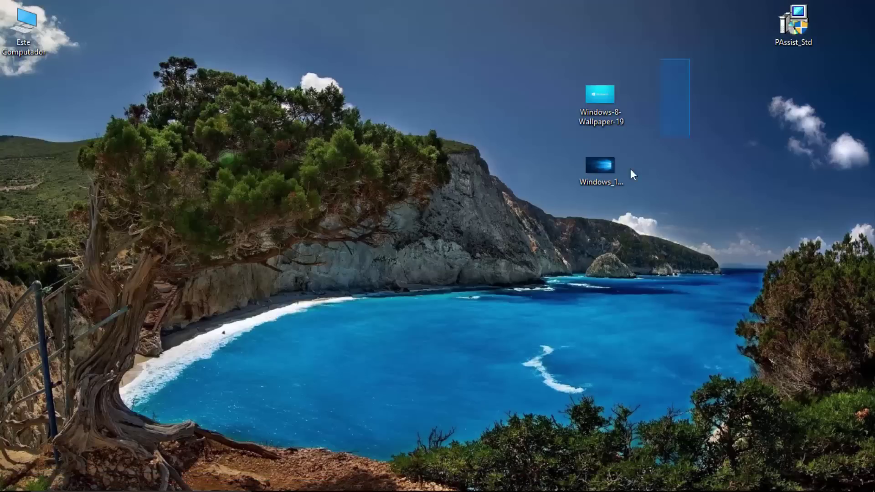
left_click_drag(688, 38, 578, 180)
right_click(589, 88)
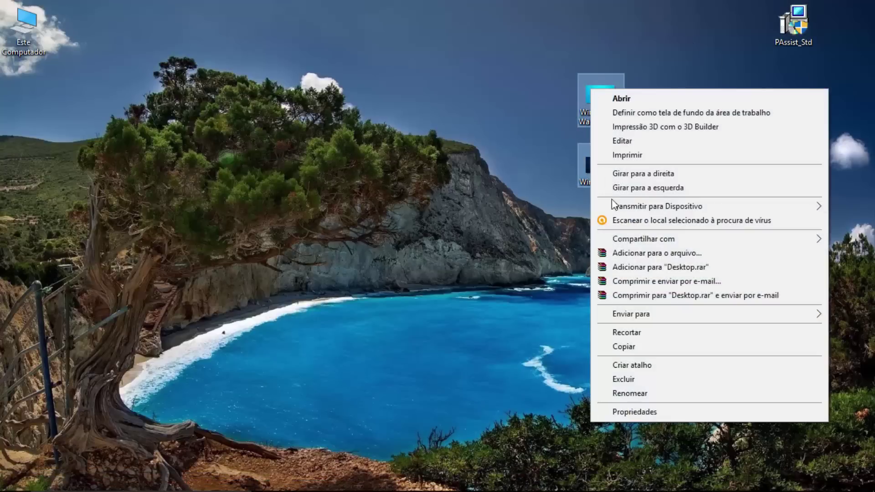
left_click(623, 346)
left_click(431, 145)
Paste the two copied wallpaper images into drive AG (L:) and view them as large thumbnails.
double_click(17, 35)
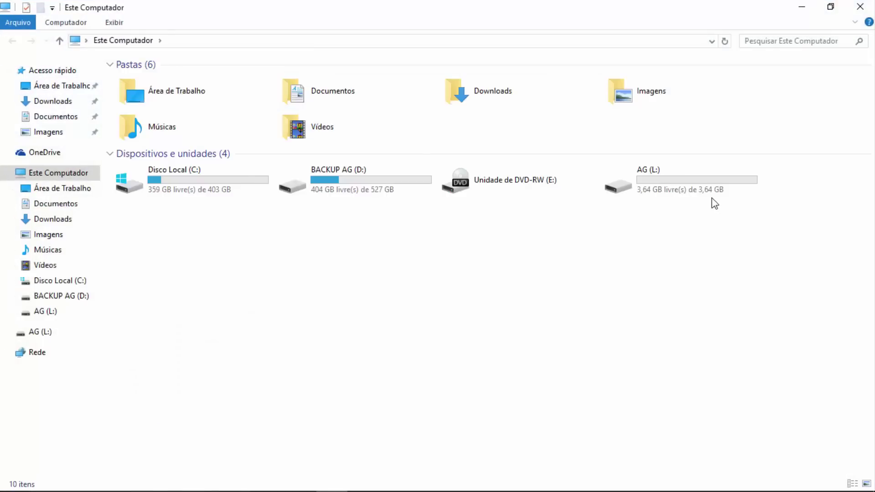
double_click(652, 181)
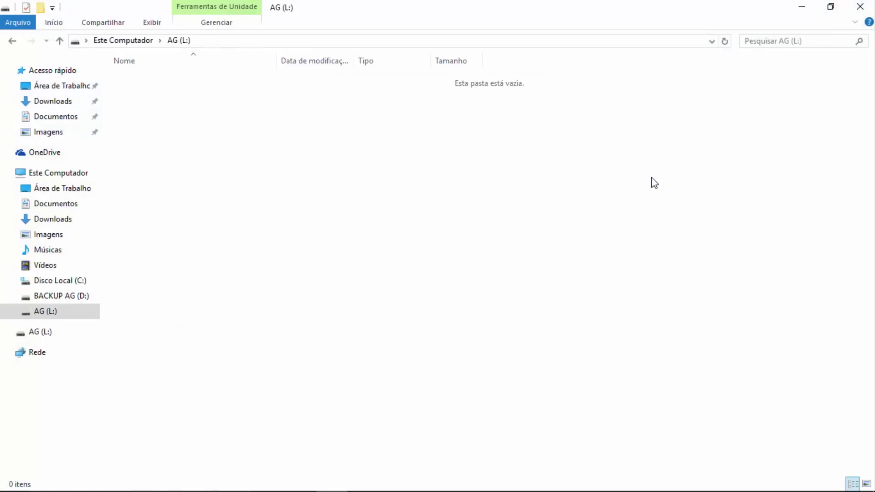
right_click(180, 150)
left_click(203, 231)
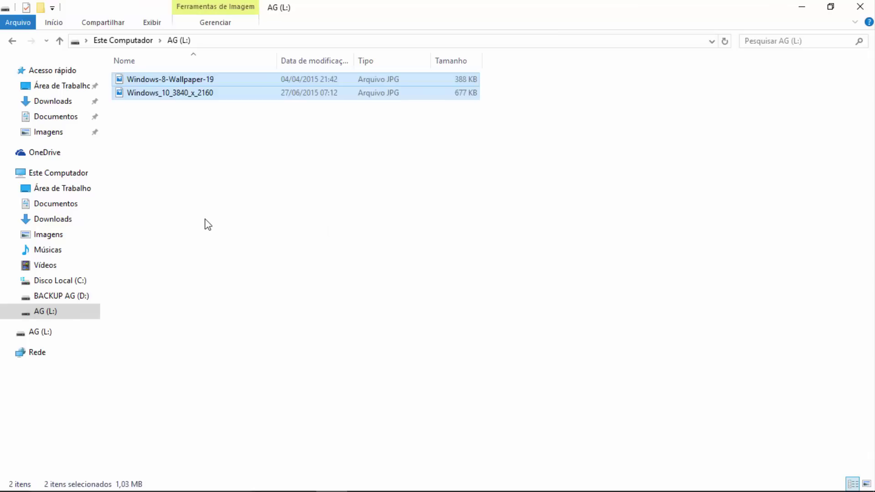
left_click(866, 484)
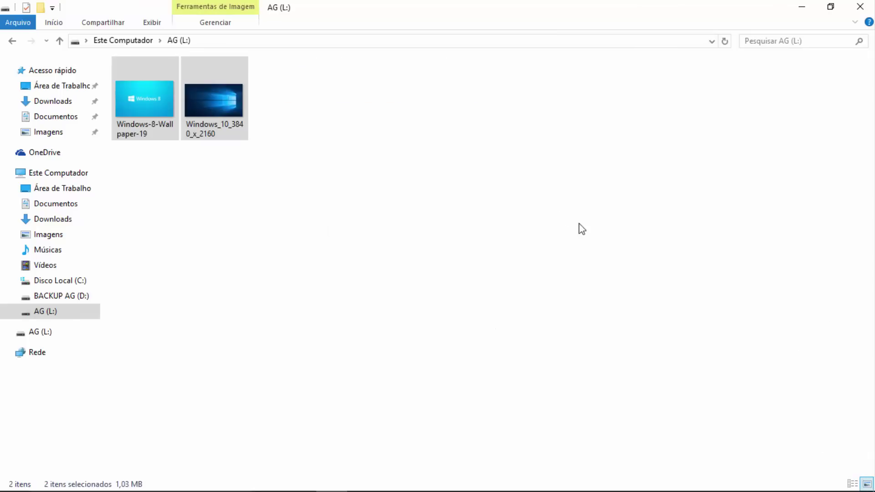
left_click(469, 145)
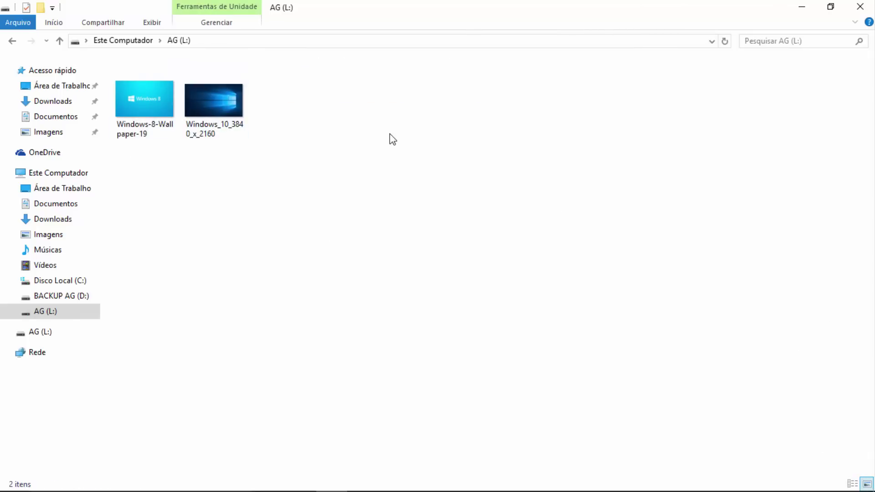
left_click(12, 42)
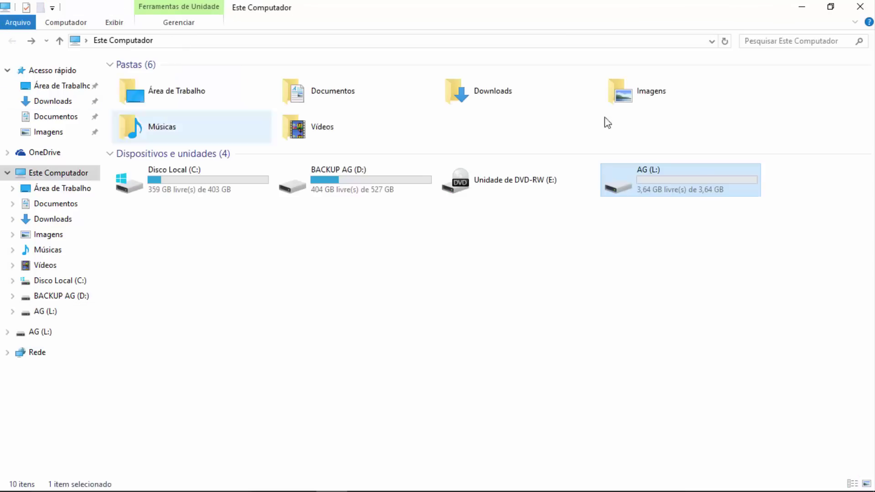
left_click(860, 6)
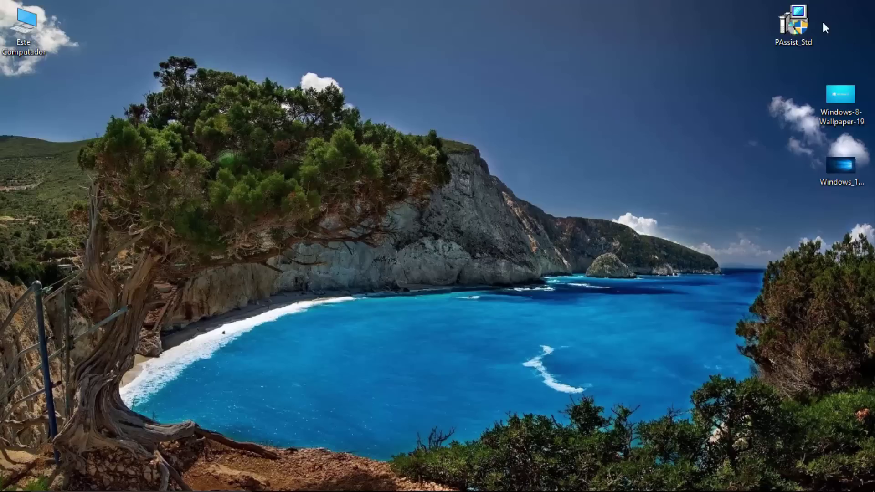
Run the PAssist_Std installer from the desktop in Português (Portugal) and accept its license agreement.
left_click_drag(794, 24, 569, 99)
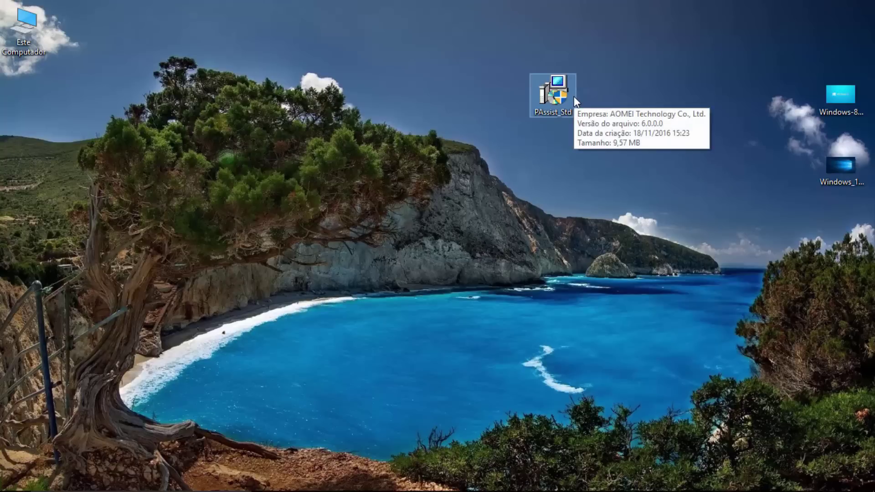
double_click(553, 83)
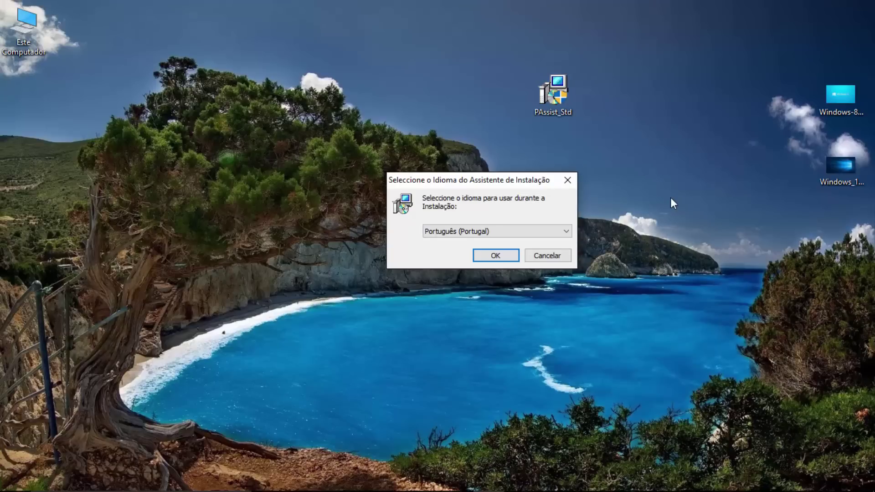
left_click(492, 259)
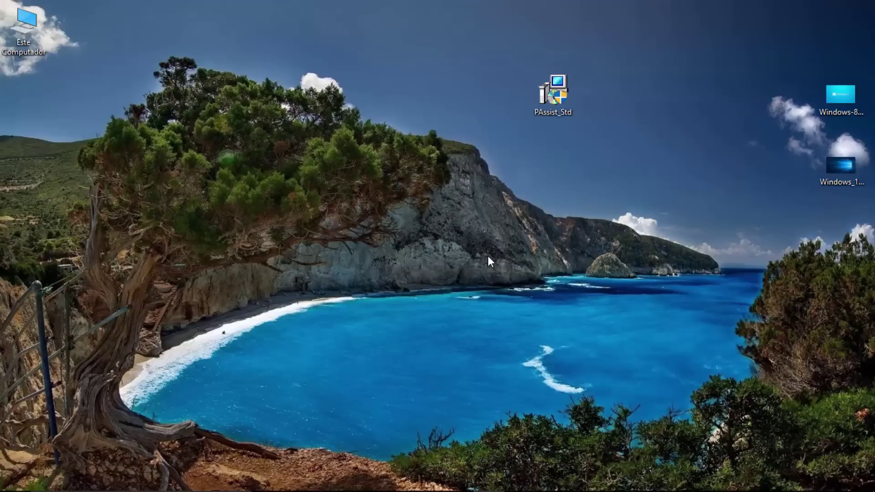
left_click(519, 355)
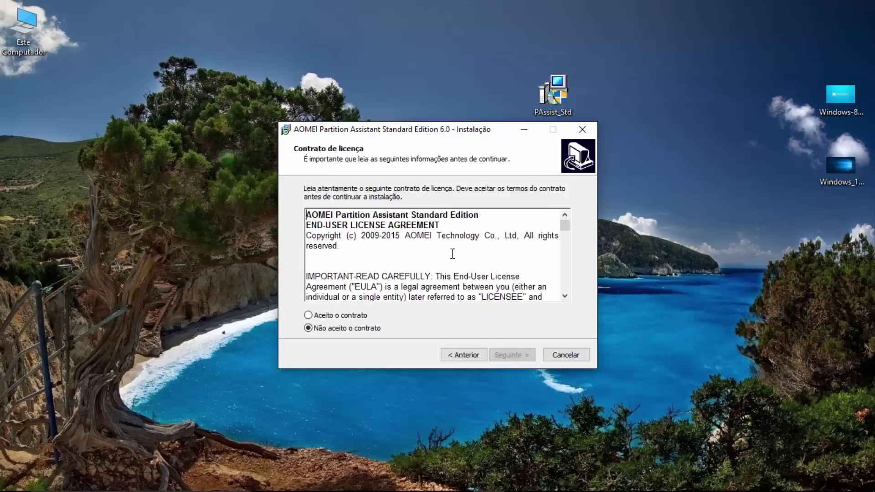
left_click(314, 315)
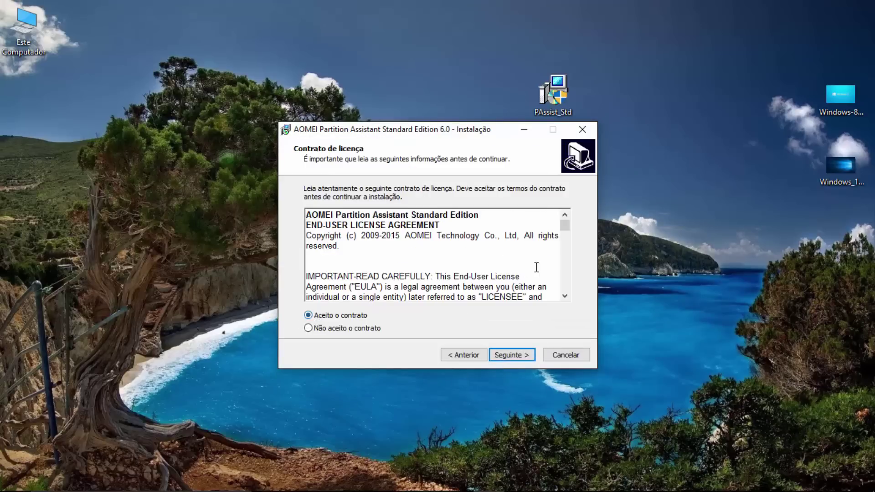
left_click(518, 359)
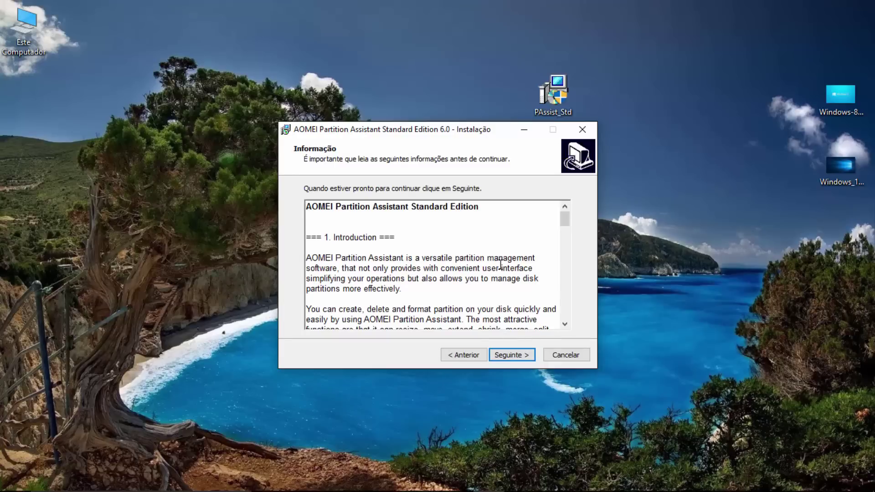
Continue past the installer's information page and keep the default installation folder under Program Files (x86).
left_click(512, 354)
key("BackSpace")
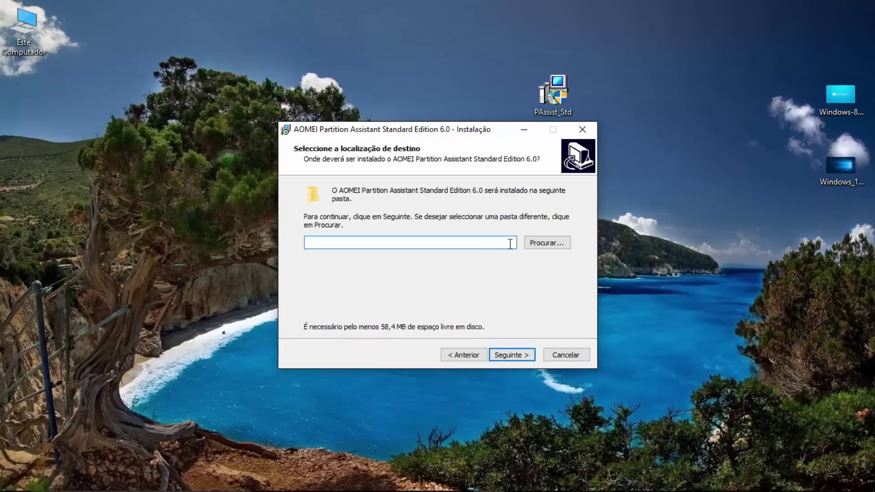
key("ctrl+z")
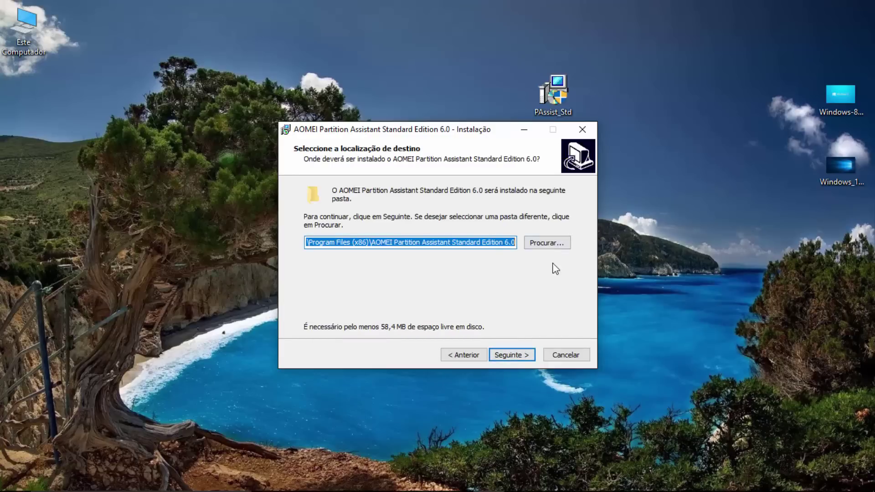
left_click(511, 357)
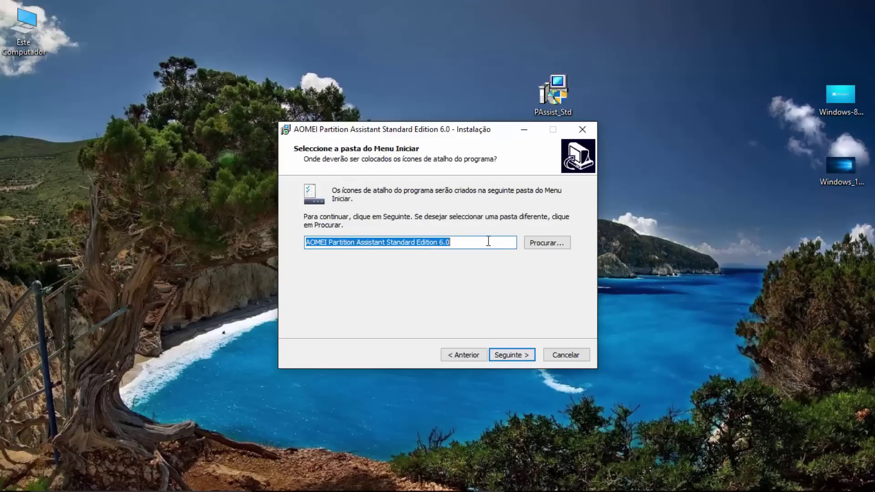
Keep the default Start menu folder and the desktop icon, install AOMEI Partition Assistant Standard Edition 6.0, and finish with Run this program enabled.
left_click(511, 356)
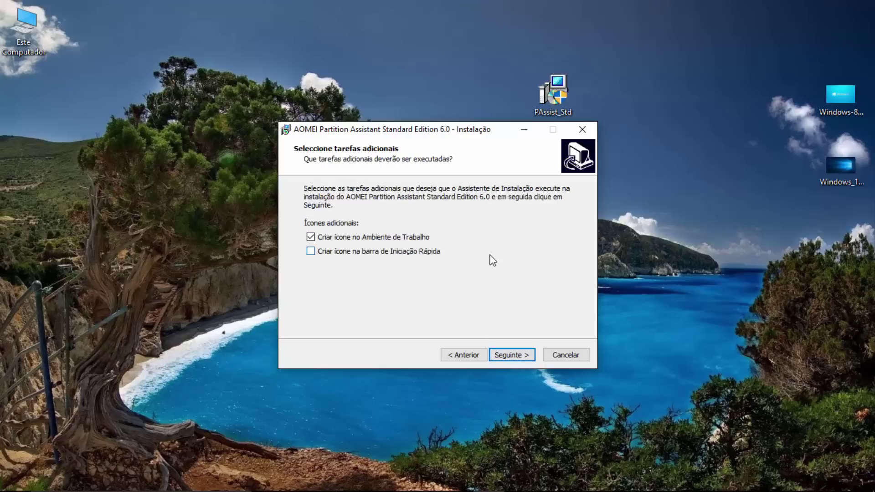
left_click(312, 237)
left_click(509, 356)
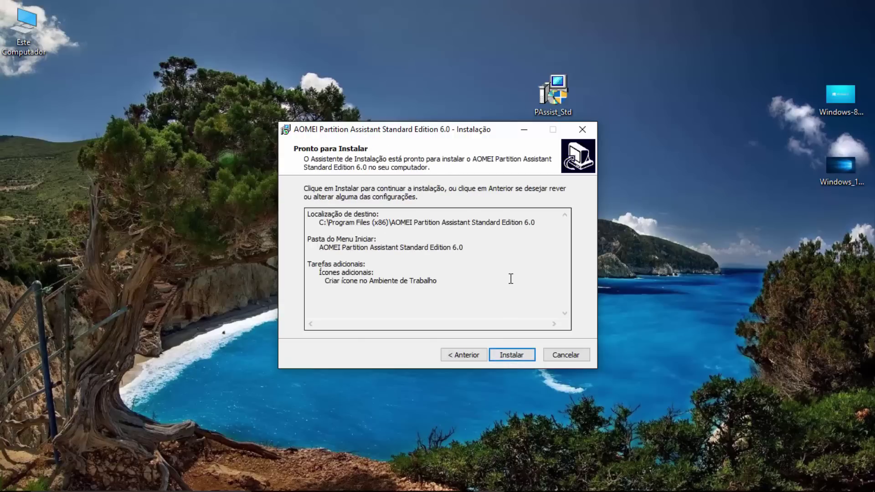
left_click(513, 355)
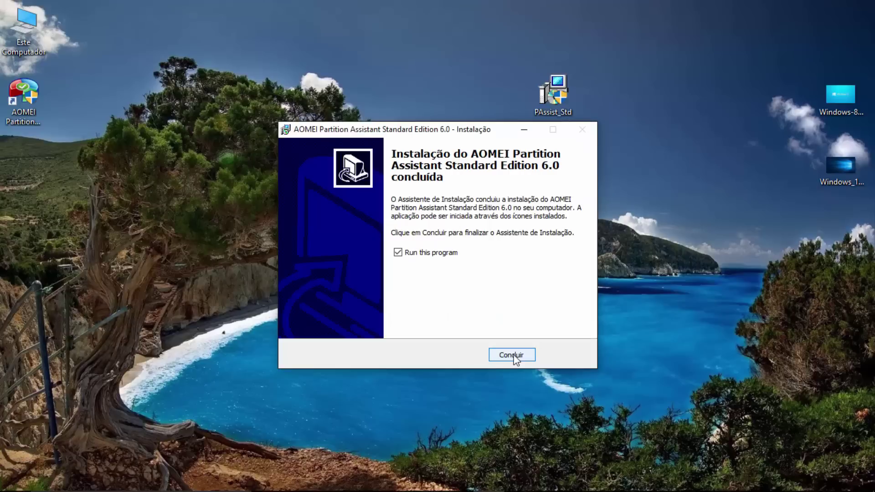
left_click(512, 355)
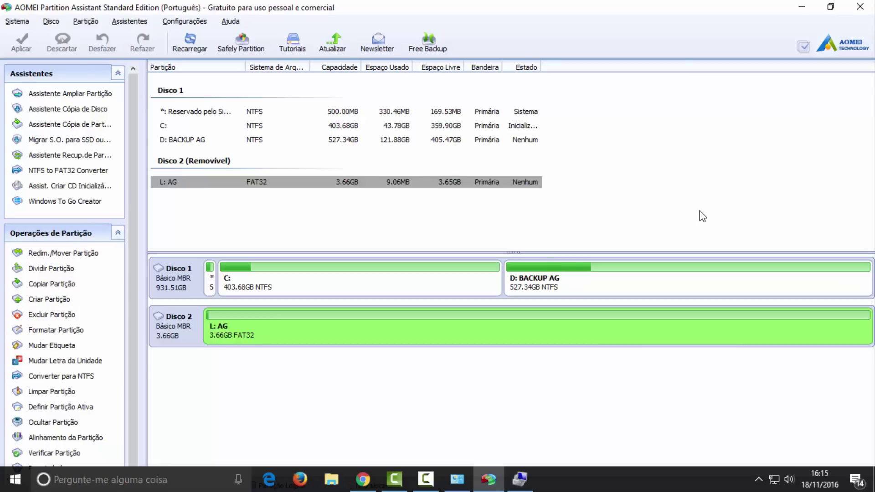
Bring up the Computer Management window to compare its disk layout, and minimize it again.
left_click(519, 479)
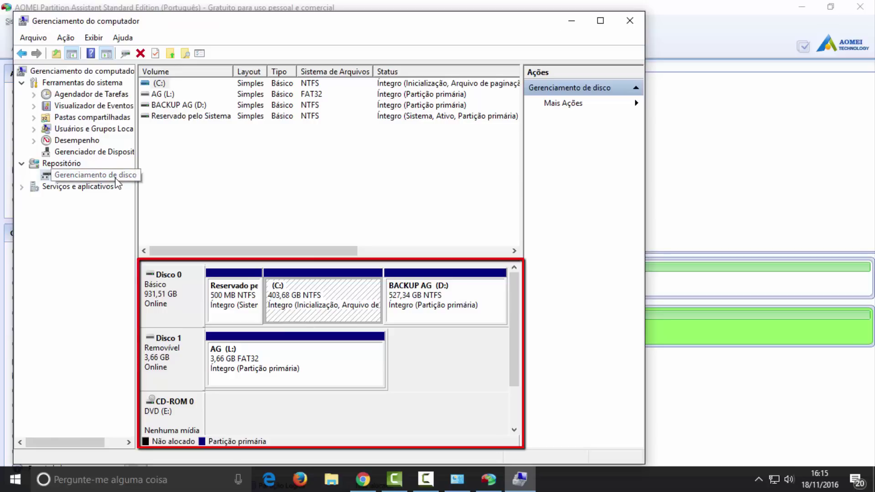
left_click(571, 21)
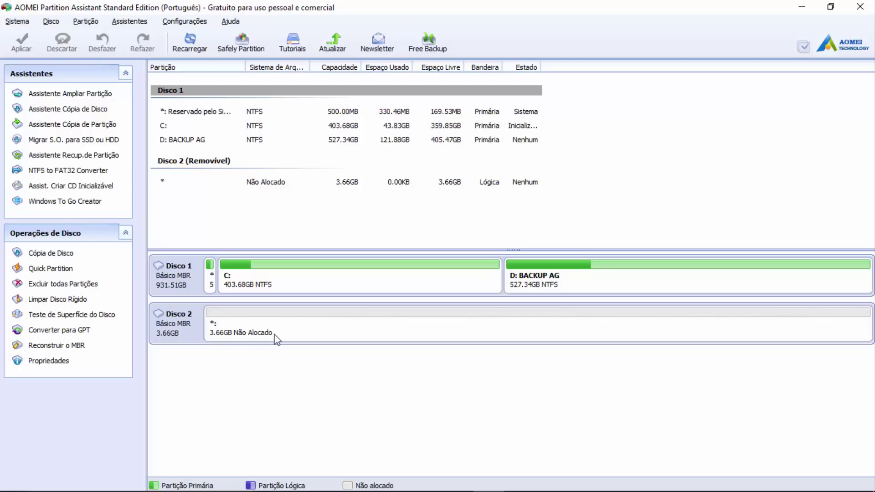
Start a new partition on Disco 2's unallocated space with drive letter F: and the NTFS file system.
left_click(227, 335)
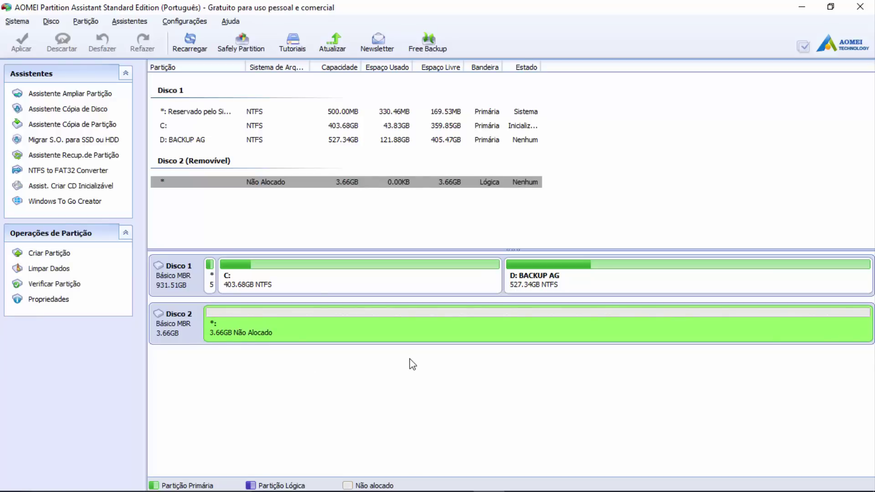
right_click(304, 325)
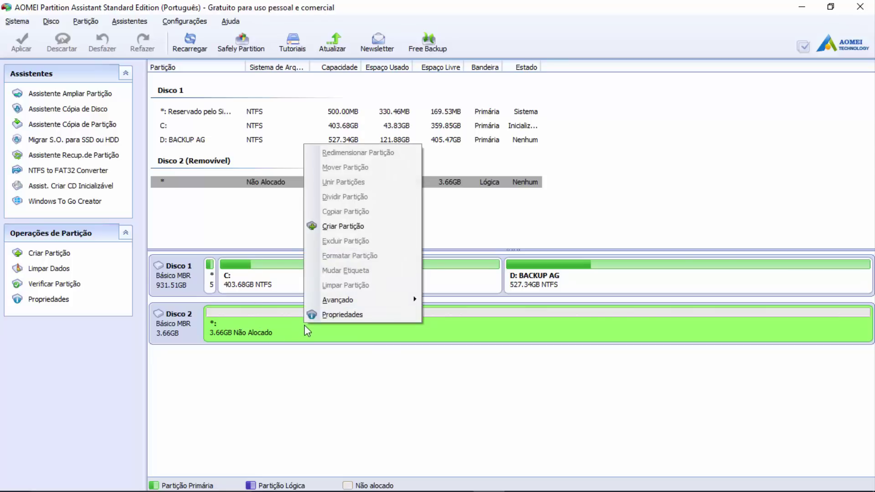
left_click(358, 229)
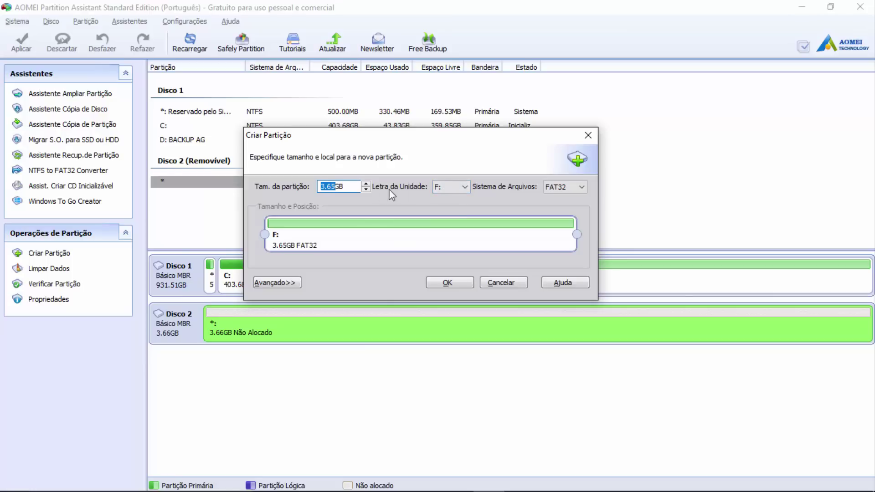
left_click(459, 187)
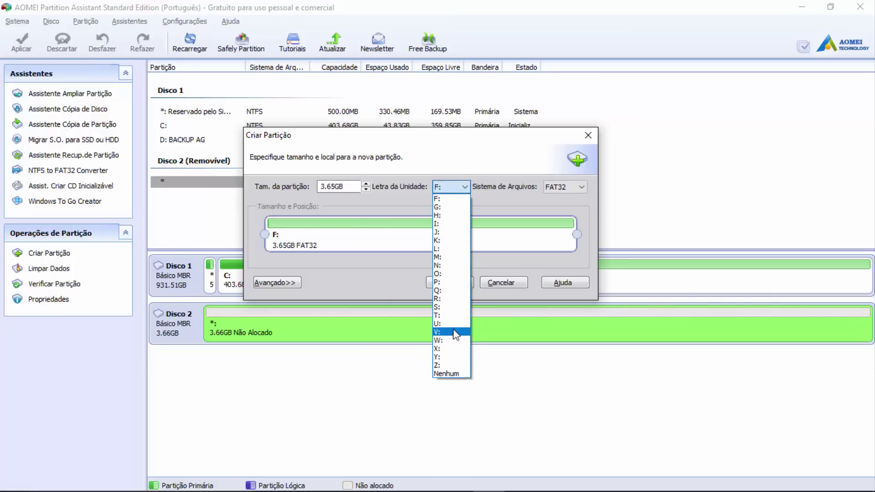
left_click(444, 200)
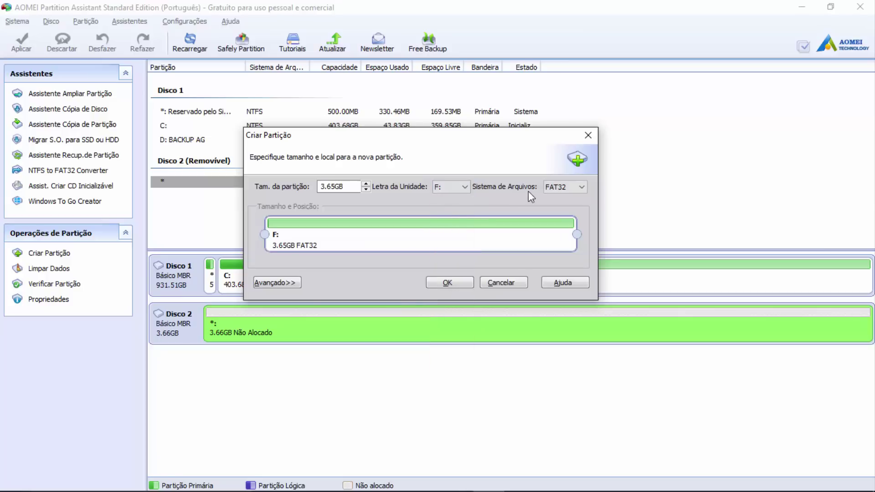
left_click(563, 190)
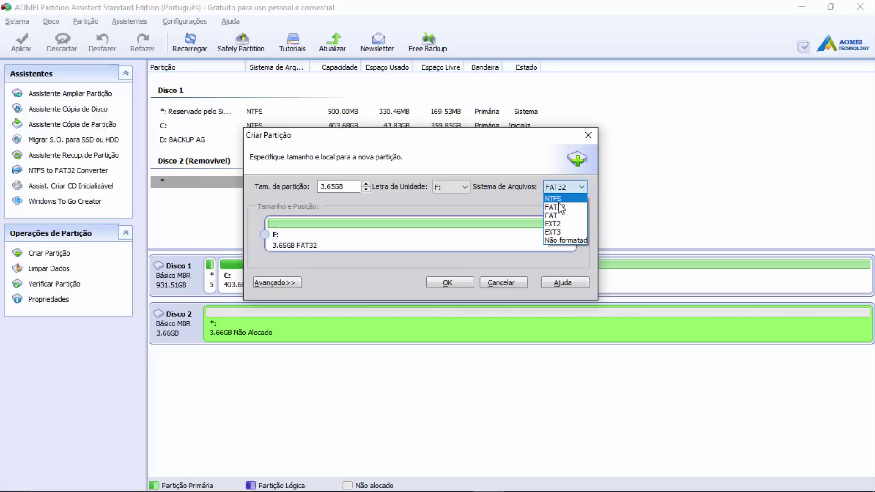
left_click(561, 200)
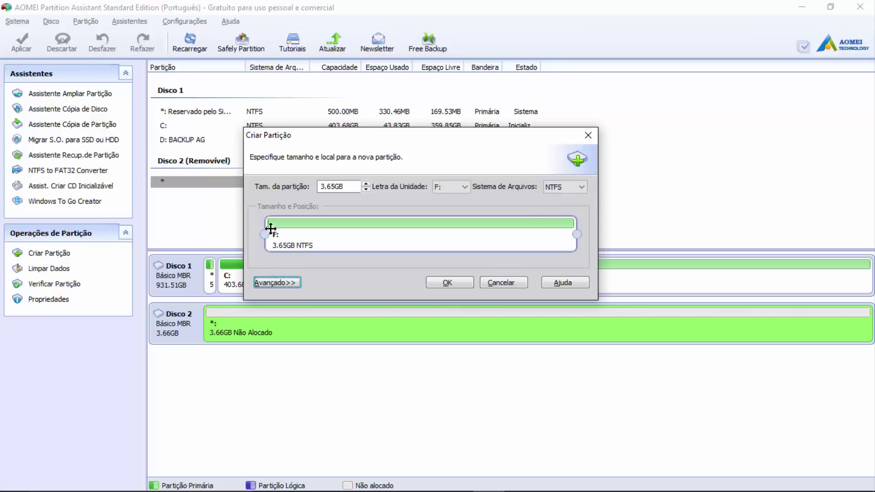
Label the new partition AG in the advanced options and confirm its creation settings.
left_click(267, 285)
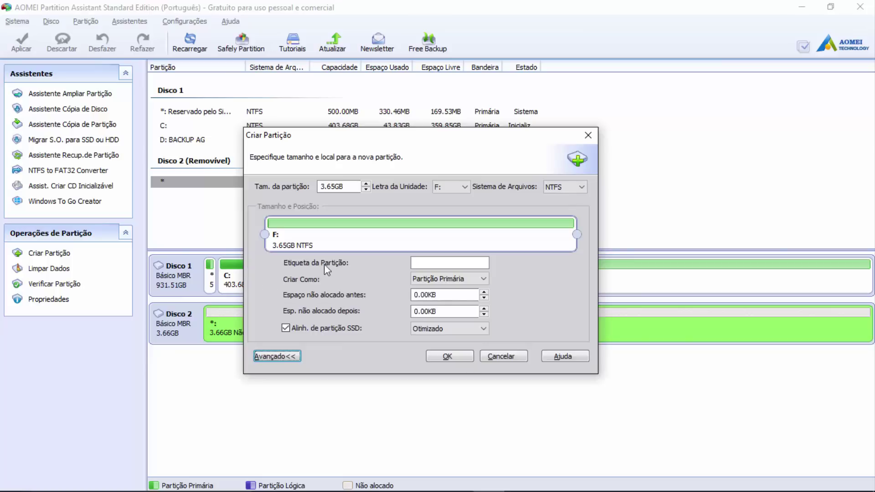
left_click(431, 262)
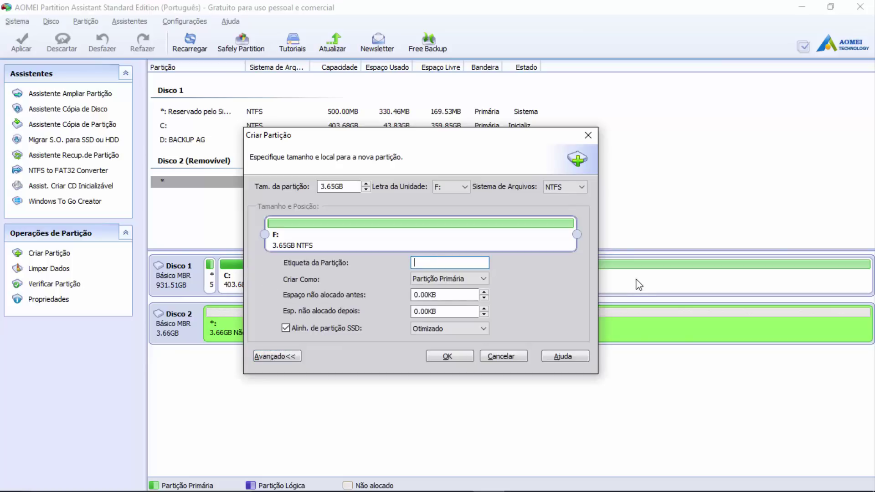
type("AG")
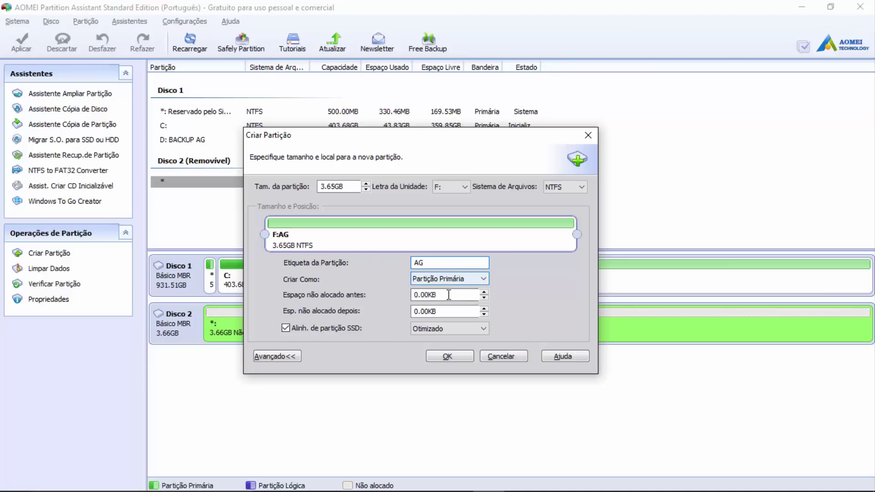
left_click(267, 357)
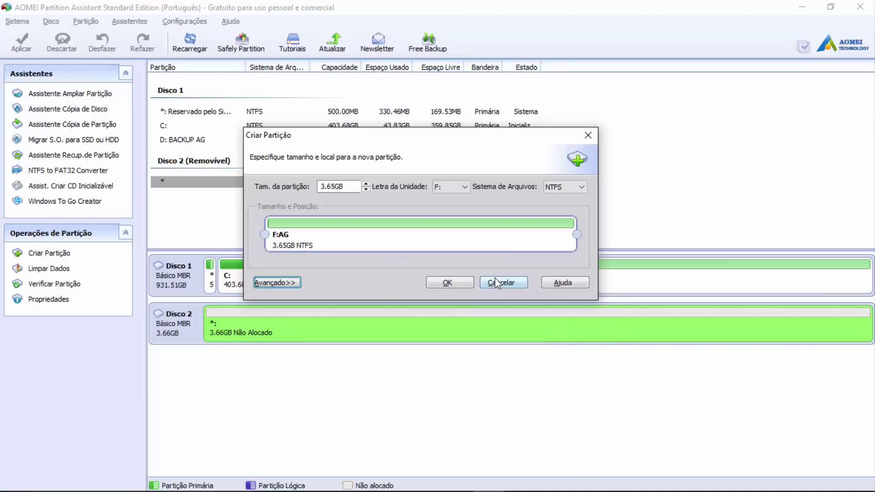
left_click(451, 283)
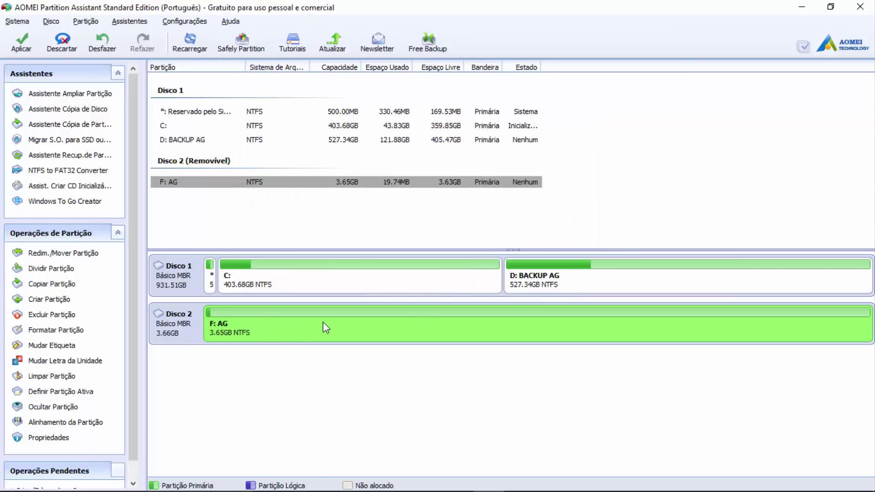
Apply the pending Criar Partição operation for drive F: and close the completion notice.
left_click(18, 45)
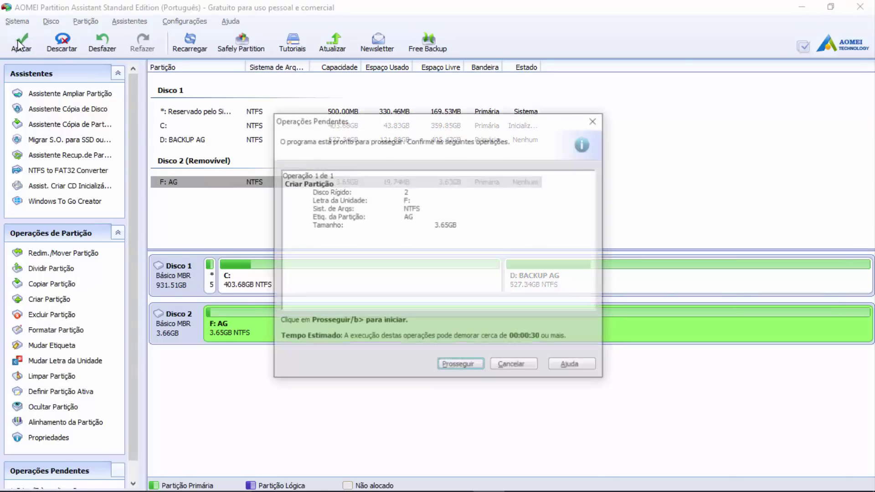
left_click(451, 366)
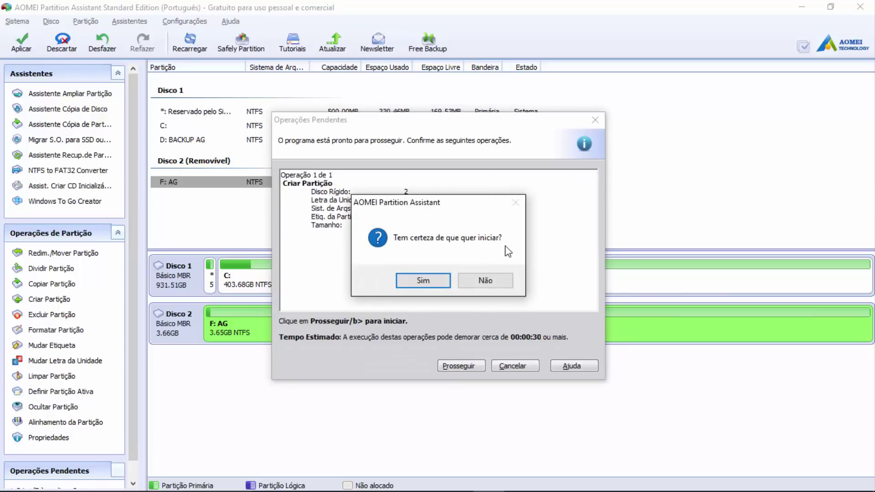
left_click(416, 281)
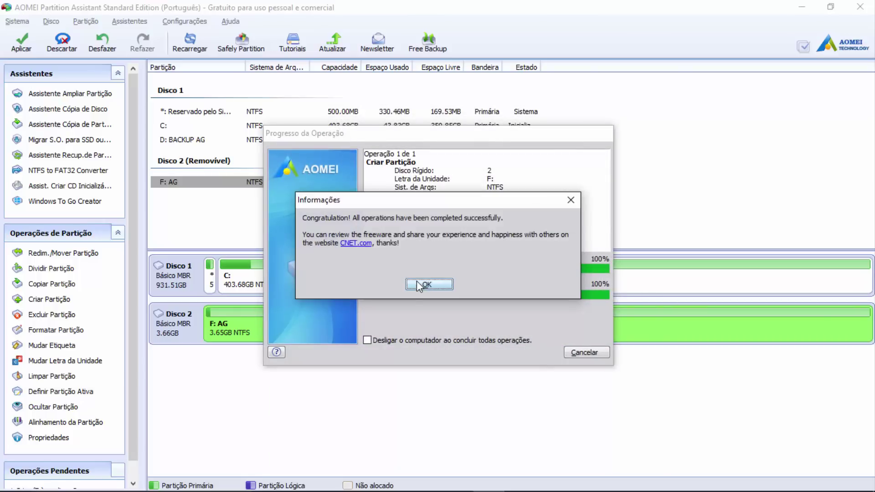
left_click(418, 283)
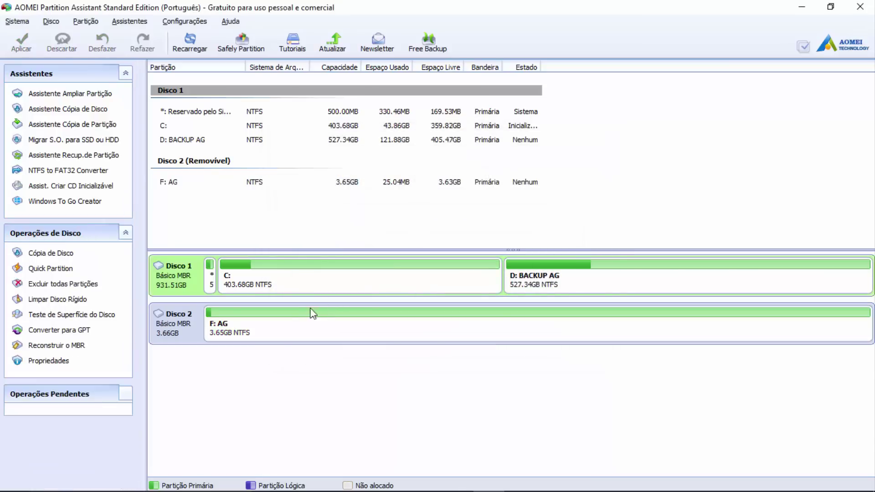
Set up a format of partition F: on Disco 2 as NTFS, keeping the label AG and the default 4KB cluster size.
left_click(308, 326)
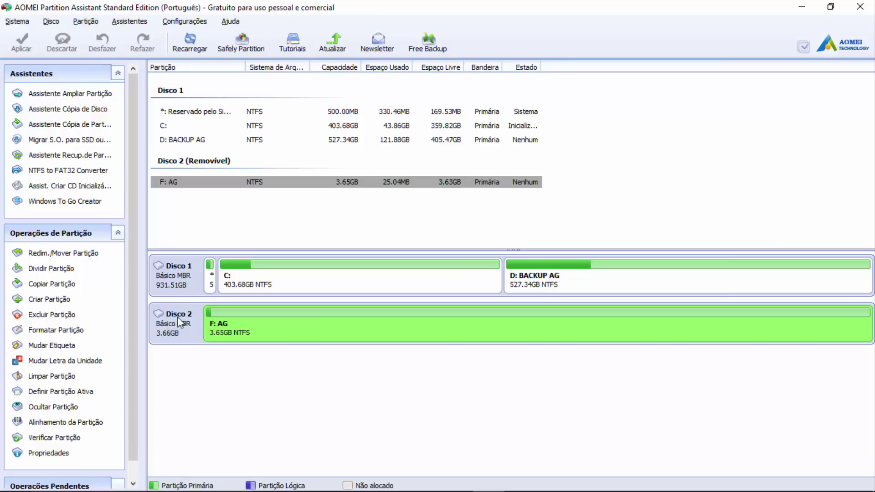
right_click(399, 336)
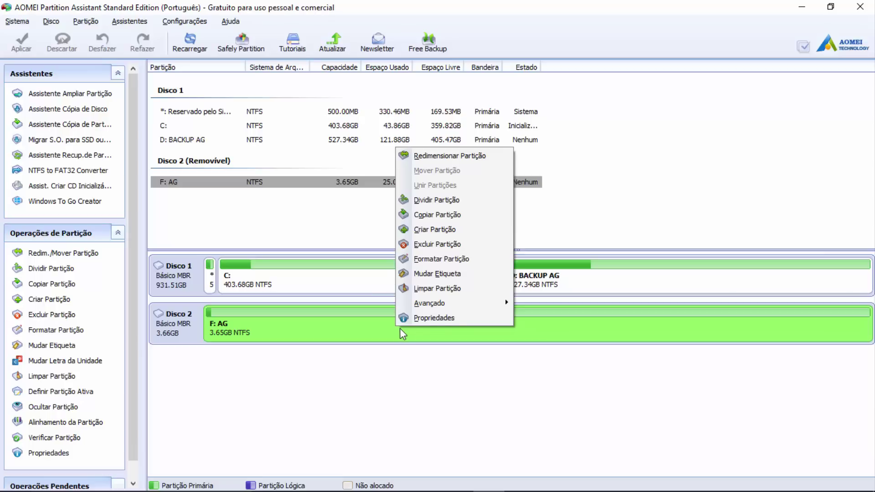
left_click(469, 259)
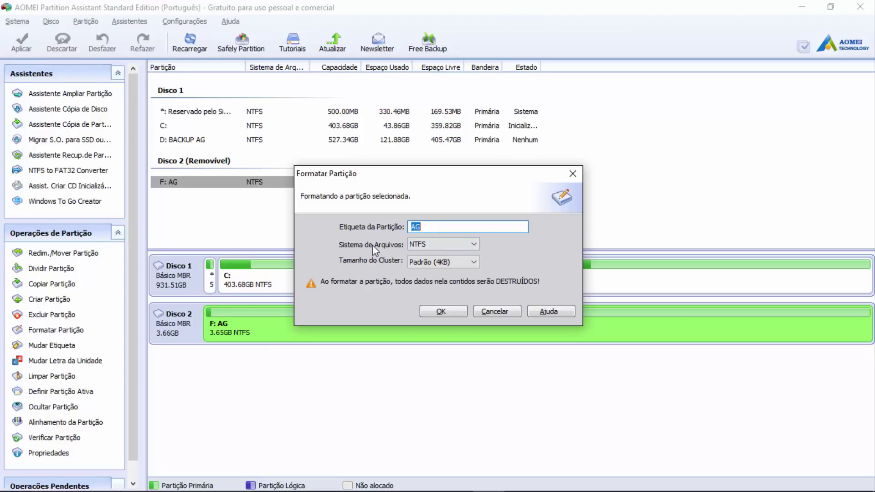
left_click(439, 244)
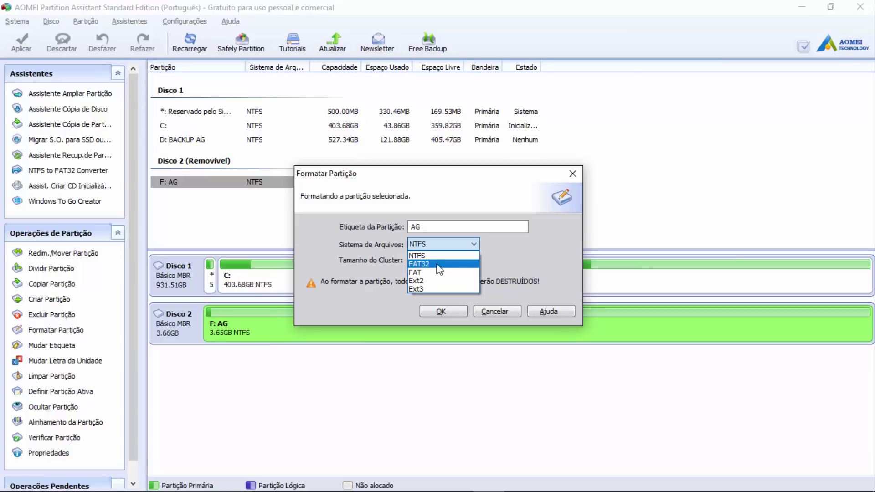
left_click(428, 257)
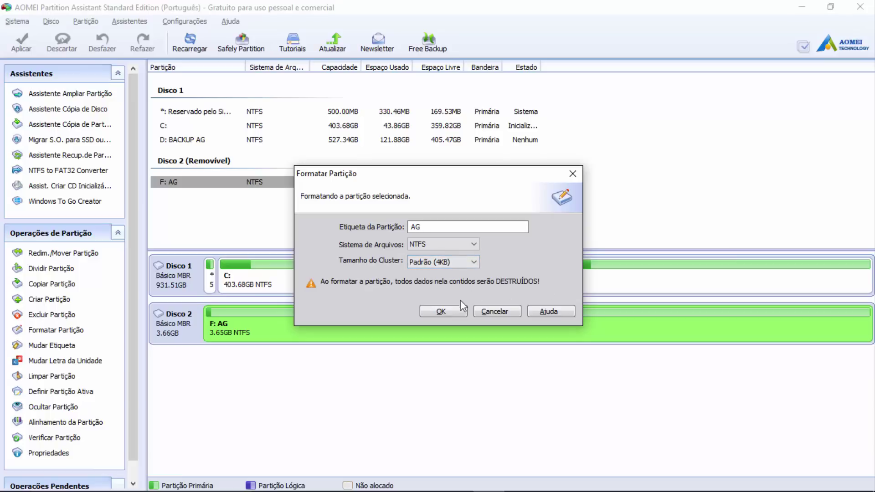
left_click(443, 312)
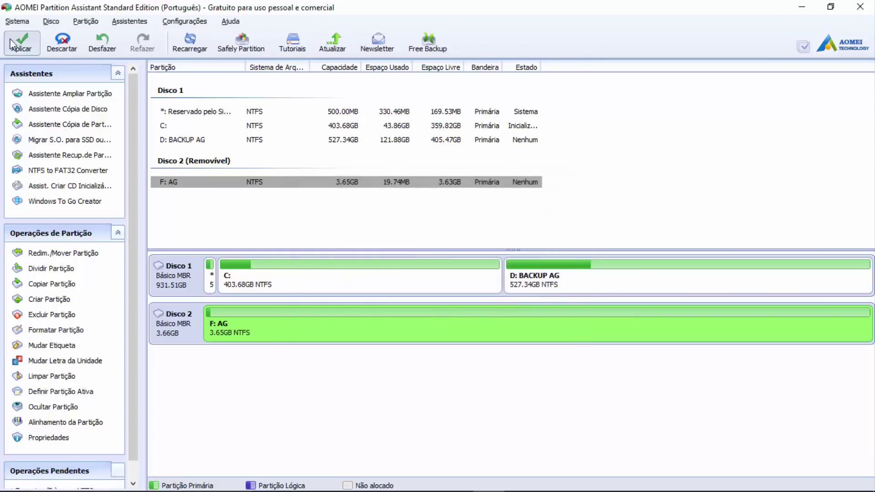
Apply the pending Formatar Partição operation on drive F: and close the completion notice.
left_click(21, 47)
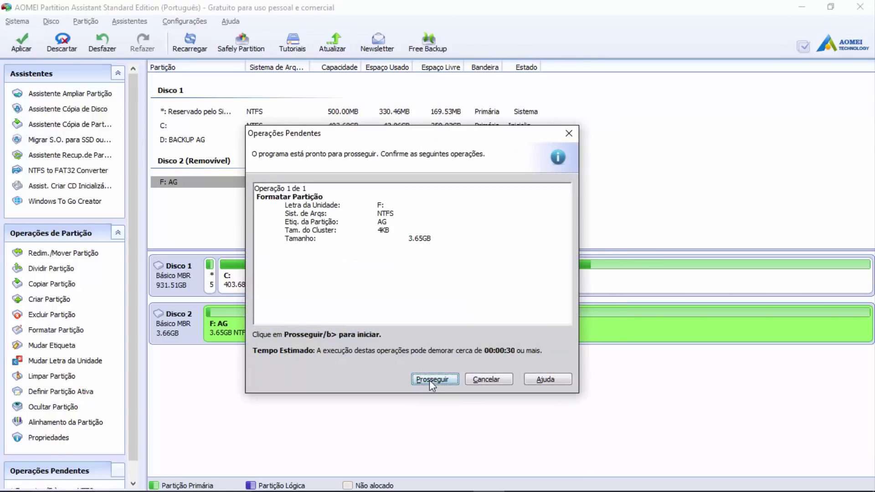
left_click(429, 380)
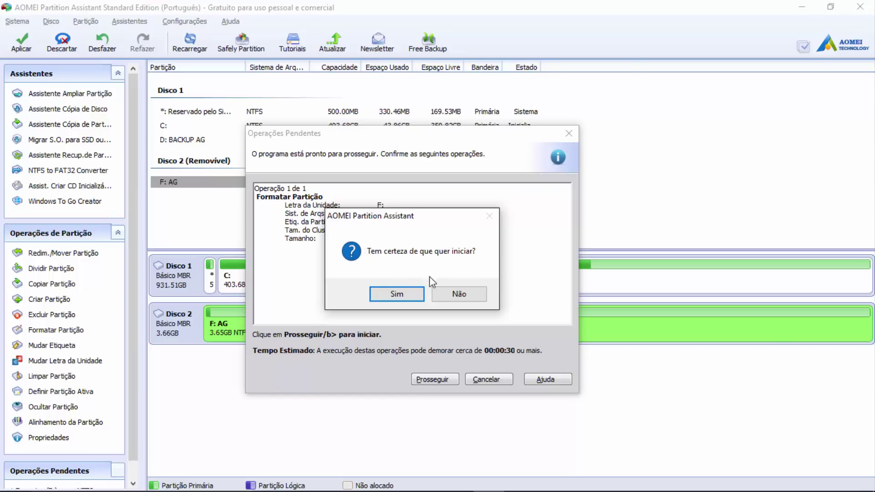
left_click(397, 294)
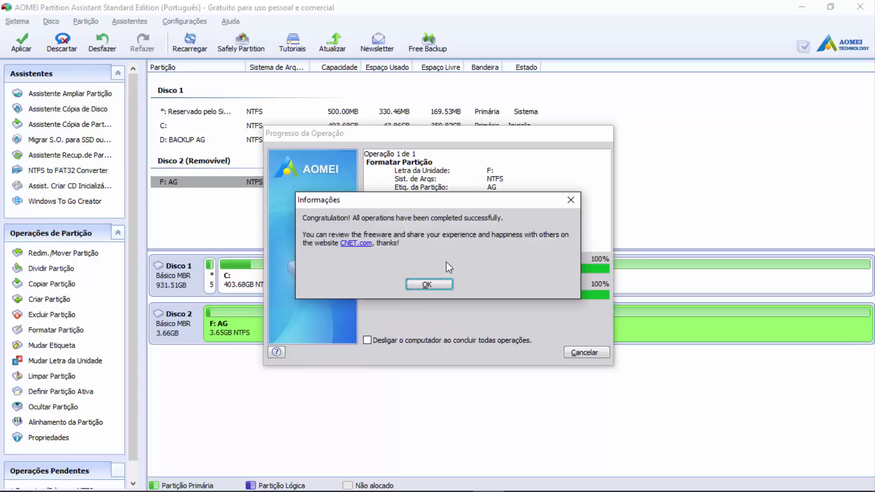
left_click(427, 284)
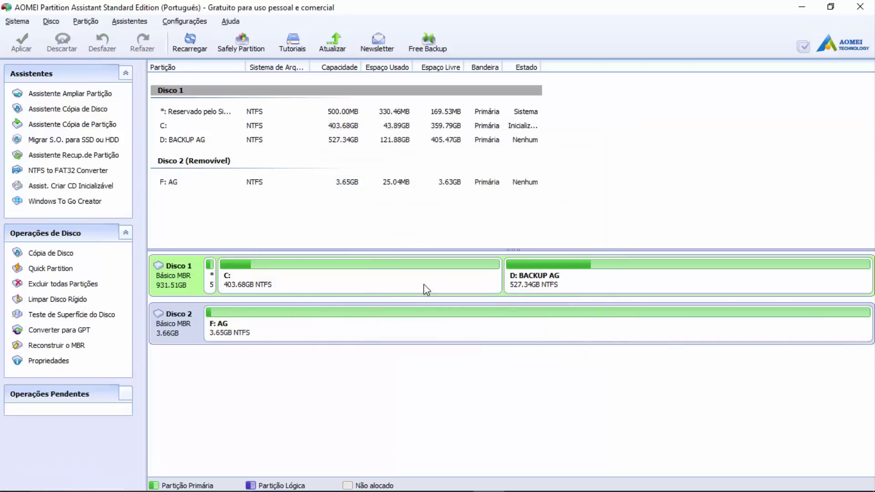
Minimize the partition tool and open drive AG (F:) from Este Computador in File Explorer to check it.
left_click(805, 7)
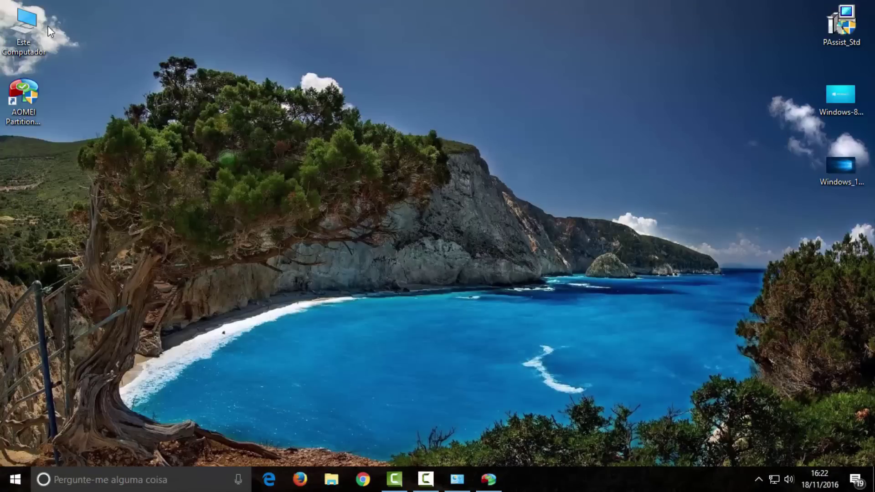
double_click(33, 31)
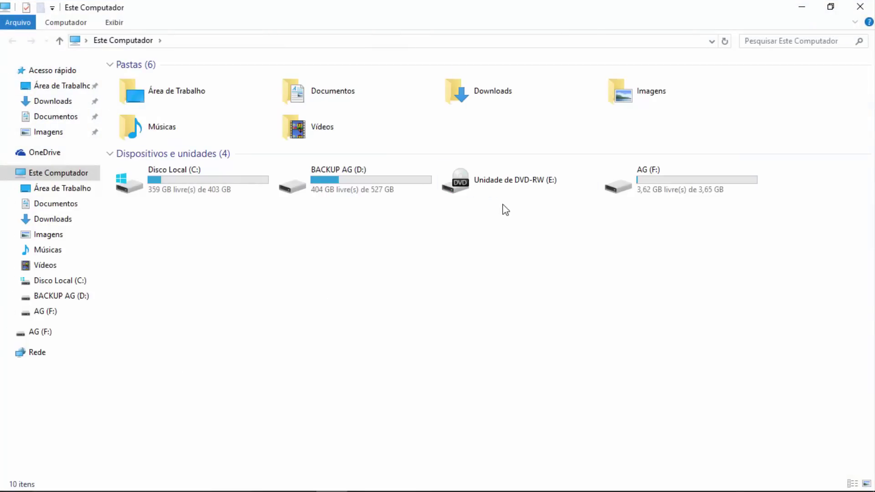
double_click(675, 185)
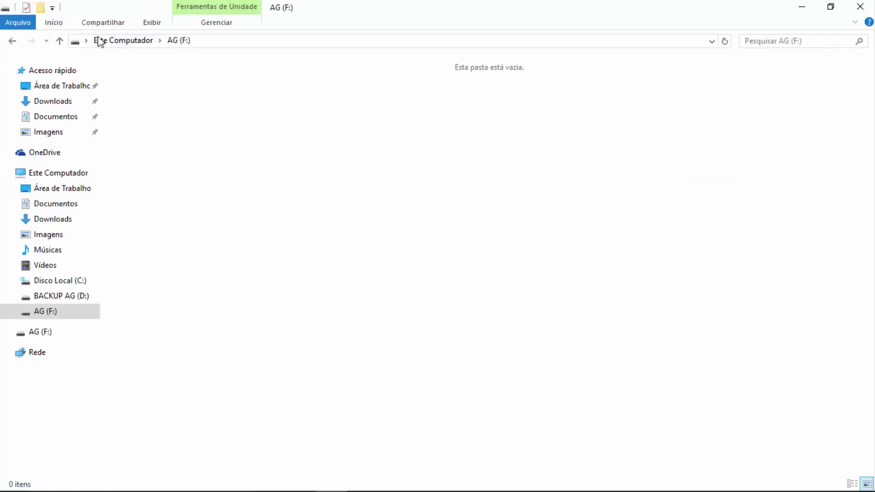
Return to Este Computador, then close File Explorer and the minimized AOMEI Partition Assistant.
left_click(11, 40)
left_click(545, 250)
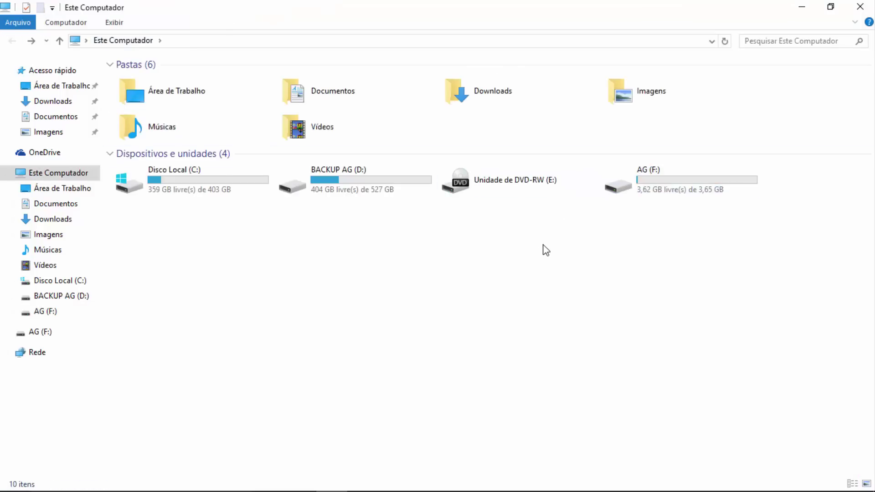
left_click(860, 6)
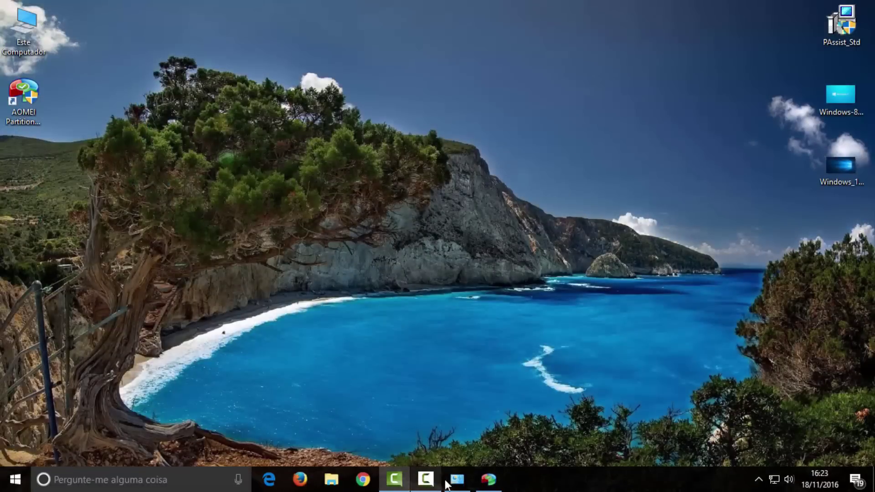
left_click(500, 474)
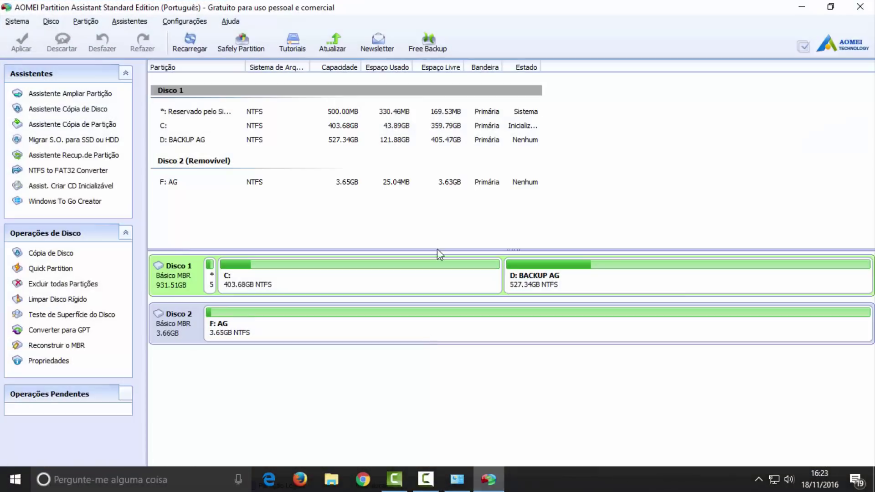
left_click(861, 4)
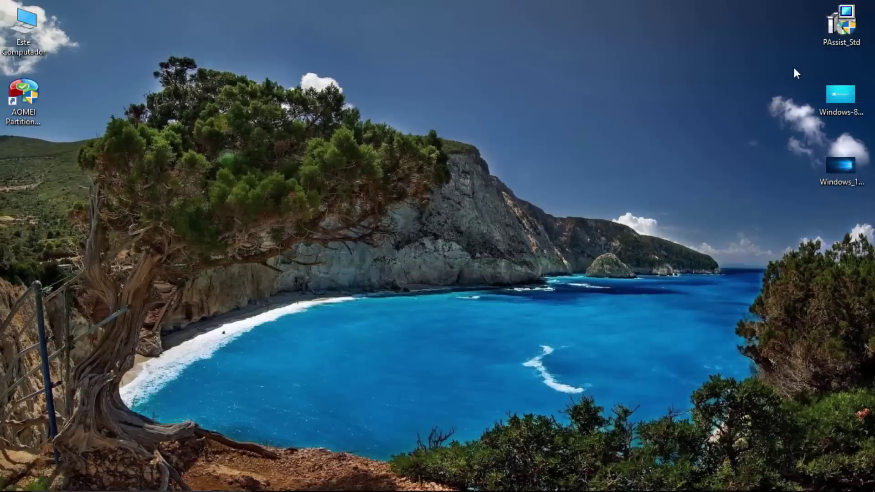
Copy the two wallpaper images on the desktop, Windows-8-Wallpaper-19 and Windows_10_3840_x_2160.
left_click_drag(786, 63, 867, 200)
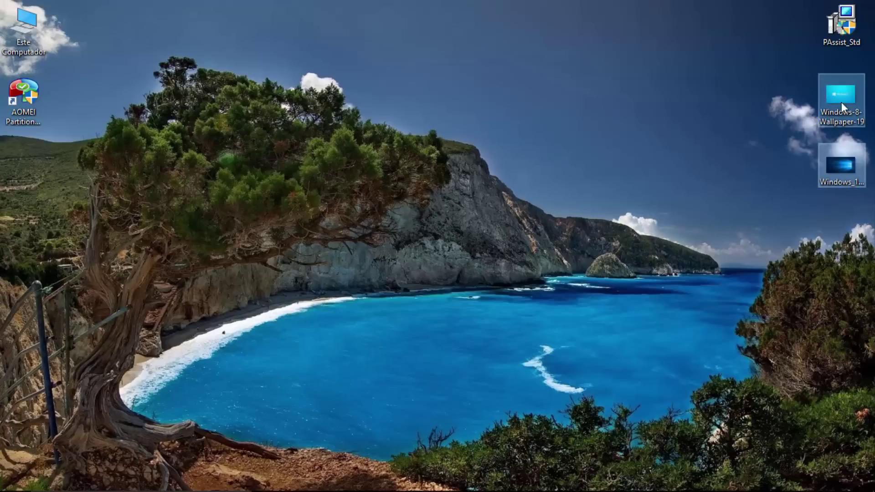
right_click(840, 88)
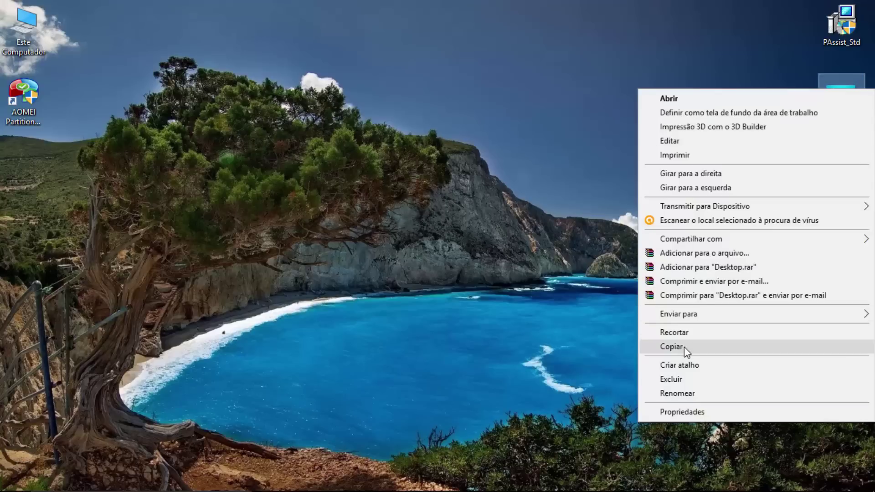
left_click(684, 346)
left_click(92, 20)
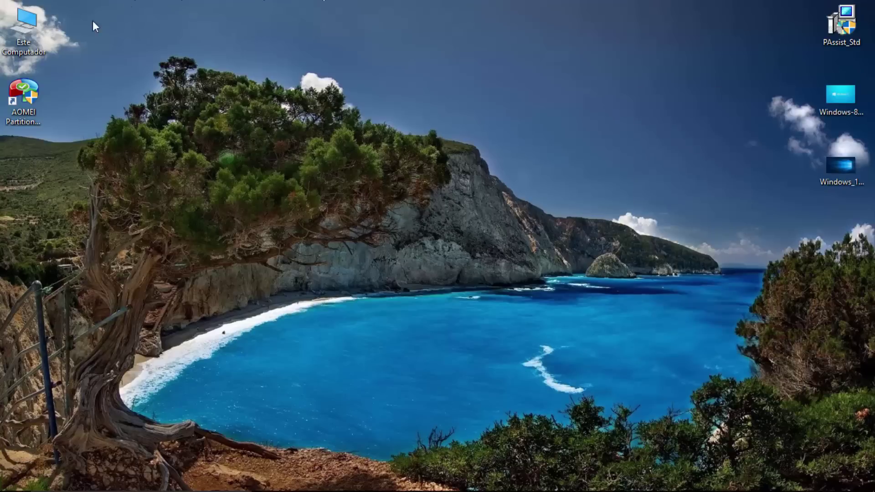
Paste the copied wallpaper images into drive AG (F:) from Este Computador and close File Explorer.
double_click(48, 33)
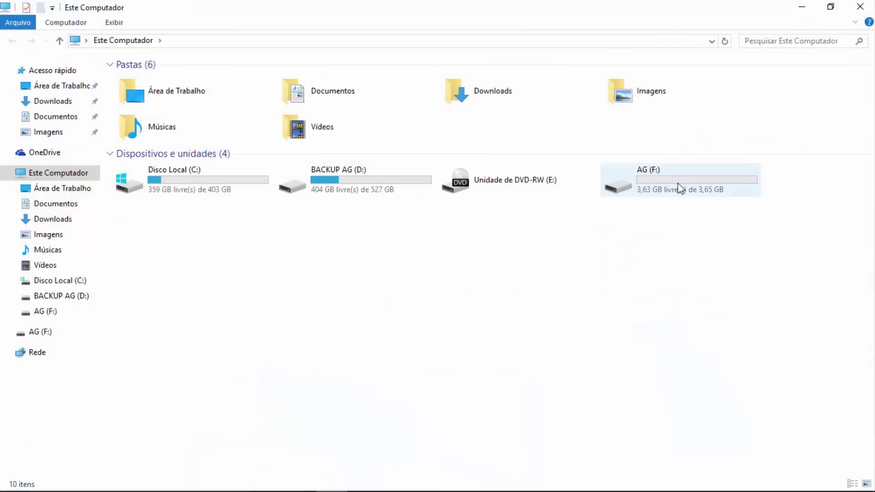
mouse_move(696, 179)
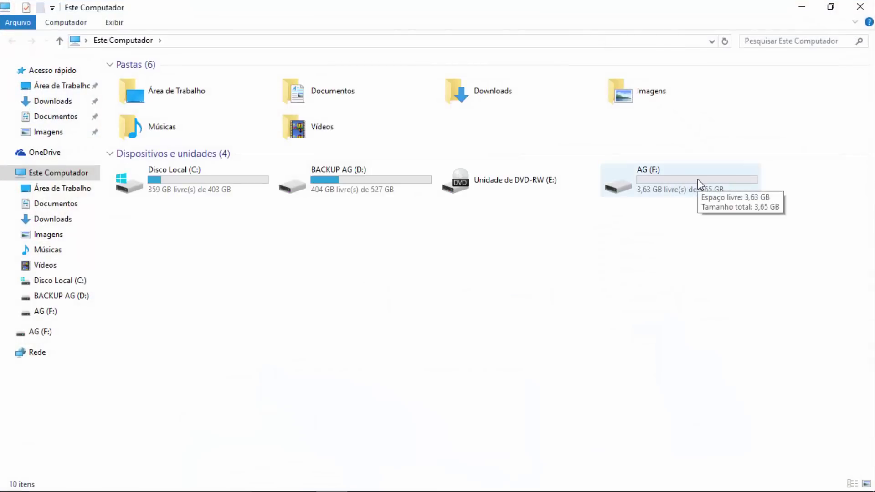
double_click(677, 190)
right_click(225, 101)
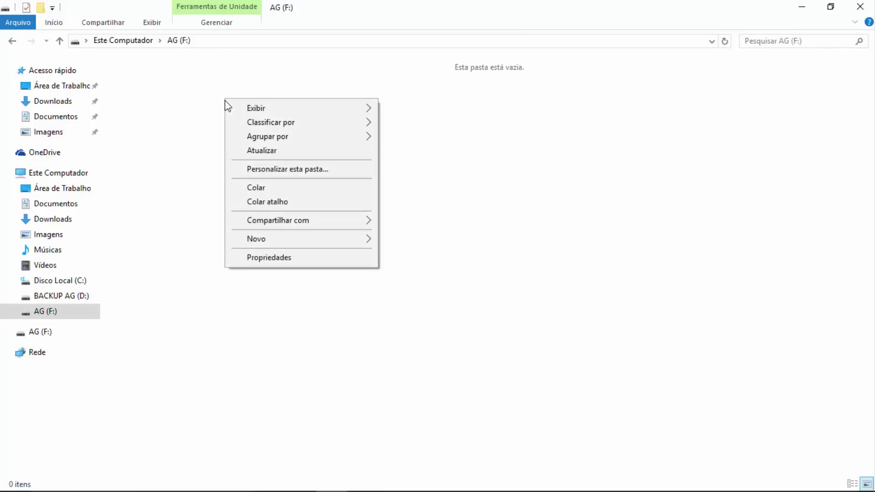
left_click(238, 193)
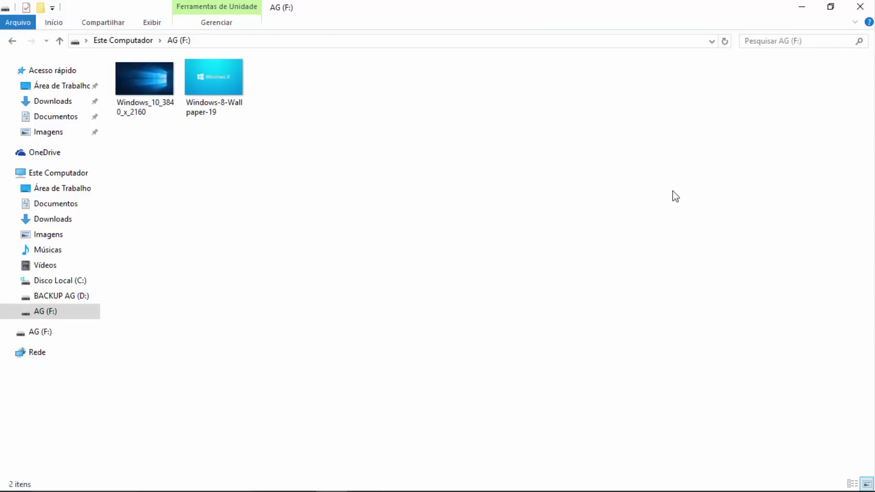
left_click(859, 6)
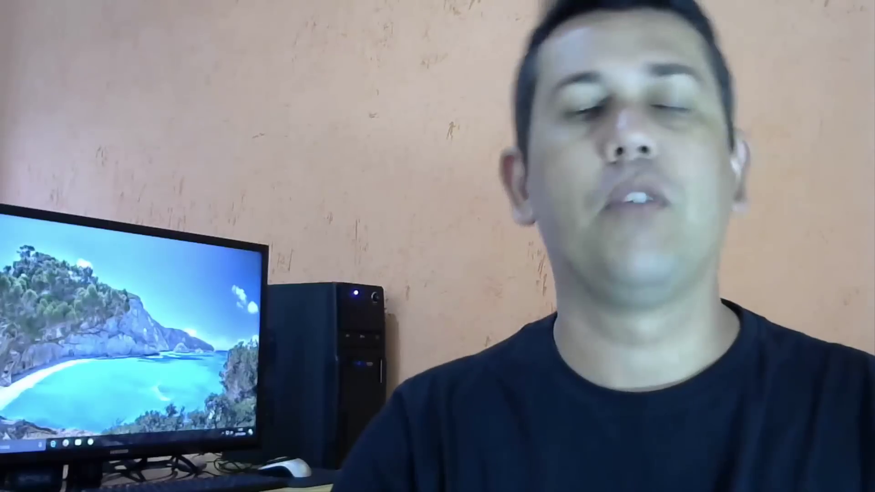